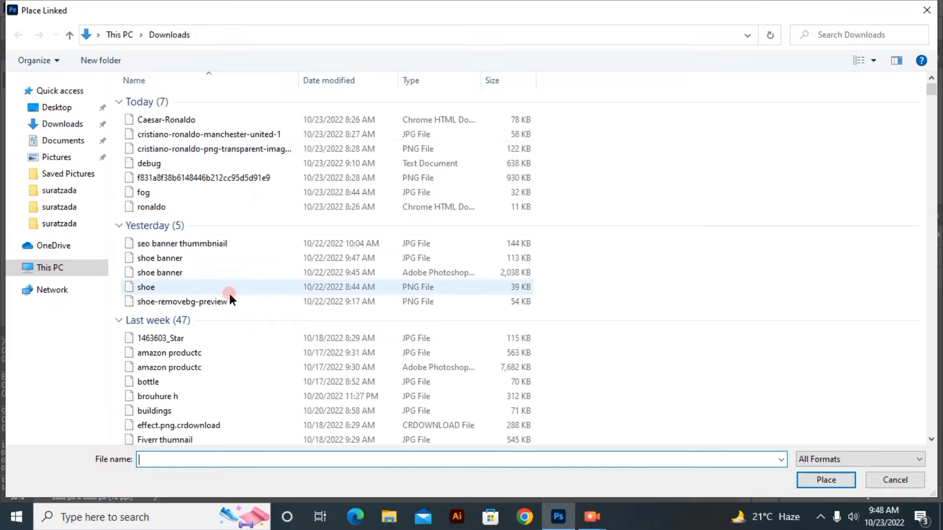
Place the fog image as a linked layer, scaled to about 1363% wide and positioned to cover the whole canvas
{"action": "left_click", "coordinate": [197, 192]}
{"action": "left_click", "coordinate": [854, 487]}
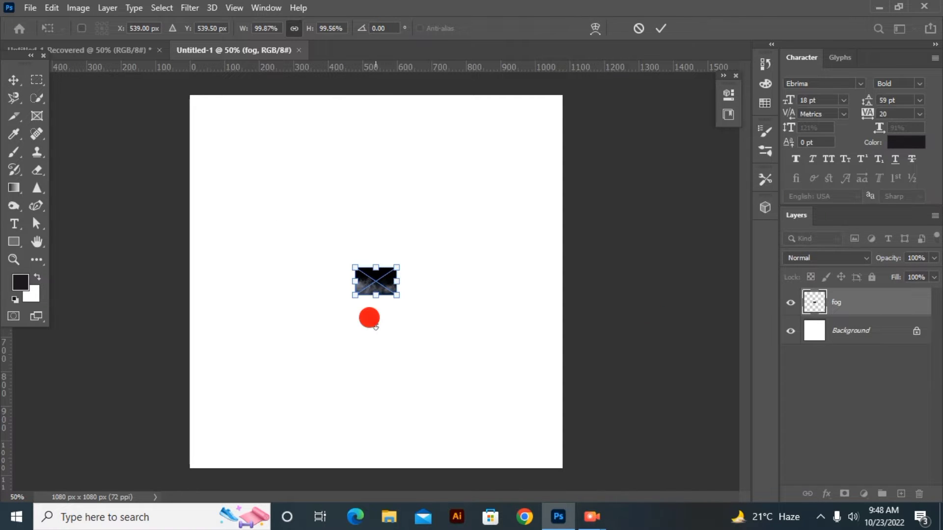
{"action": "left_click_drag", "start_coordinate": [375, 326], "coordinate": [307, 164]}
{"action": "left_click_drag", "start_coordinate": [297, 232], "coordinate": [531, 506]}
{"action": "left_click_drag", "start_coordinate": [612, 304], "coordinate": [562, 303]}
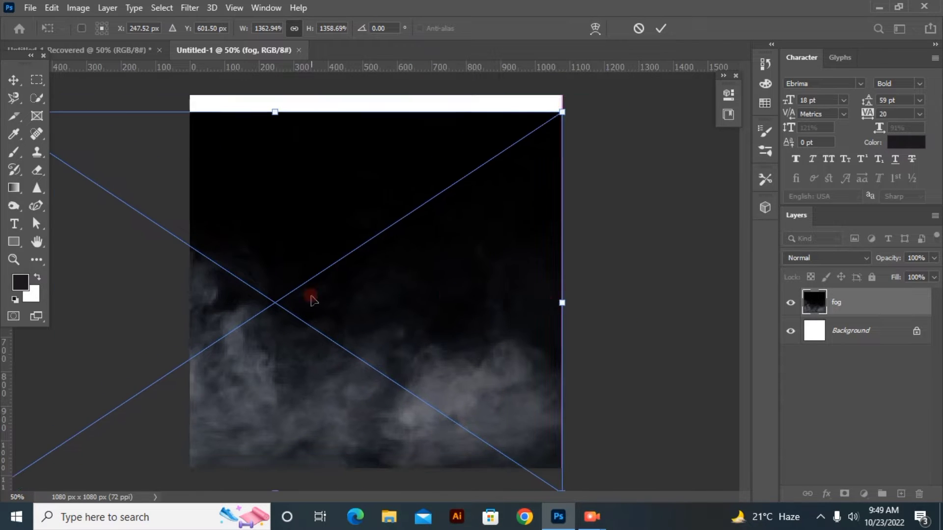
{"action": "left_click_drag", "start_coordinate": [311, 299], "coordinate": [479, 282]}
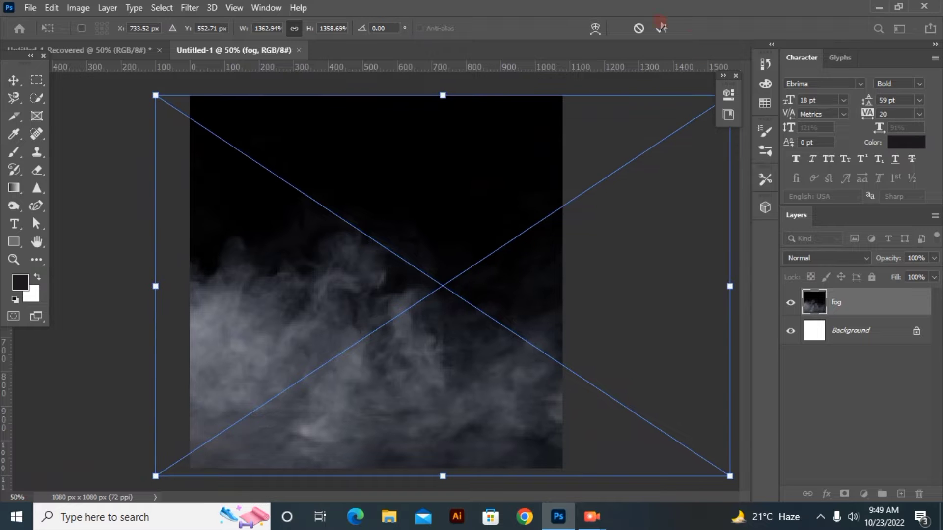
{"action": "left_click", "coordinate": [661, 27]}
Place the linked image cristiano-ronaldo-png-transparent-image-10, scaled to about 94% and positioned slightly right of the canvas centre
{"action": "left_click", "coordinate": [30, 8]}
{"action": "left_click", "coordinate": [54, 294]}
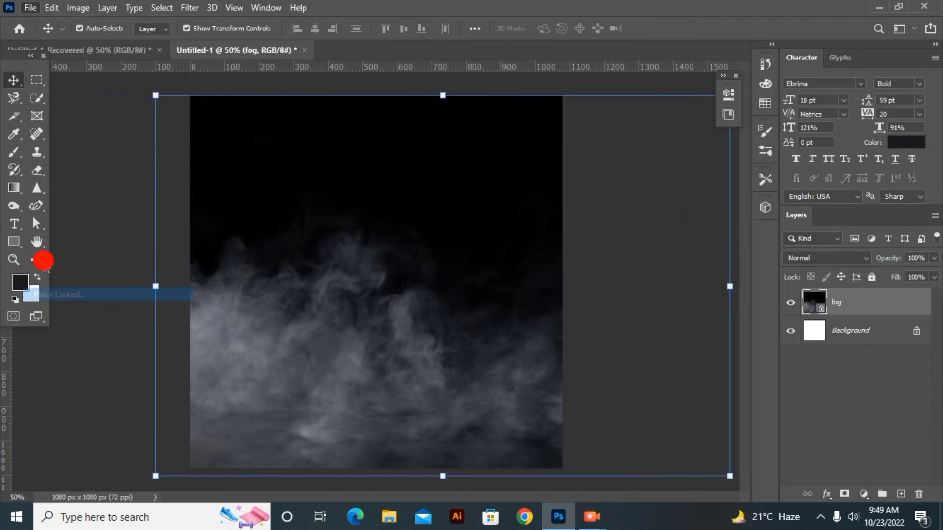
{"action": "left_click", "coordinate": [271, 149]}
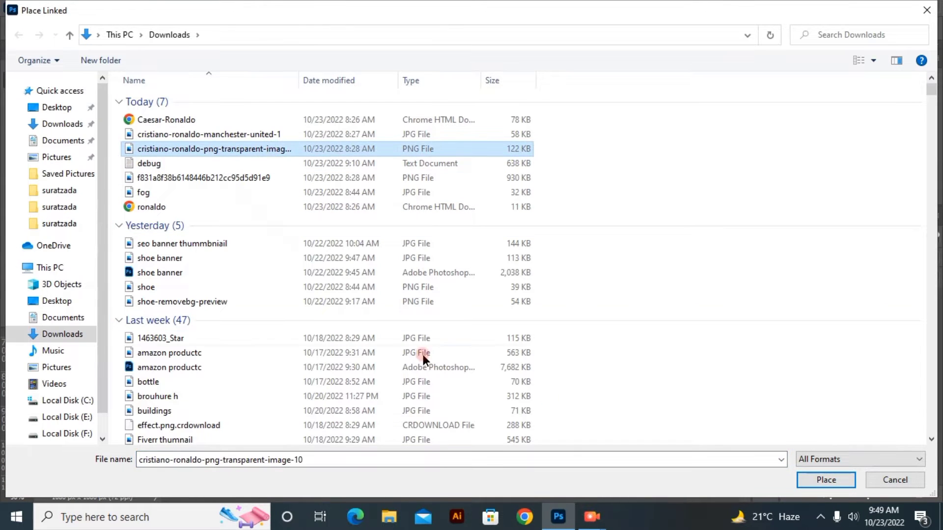
{"action": "left_click", "coordinate": [827, 479]}
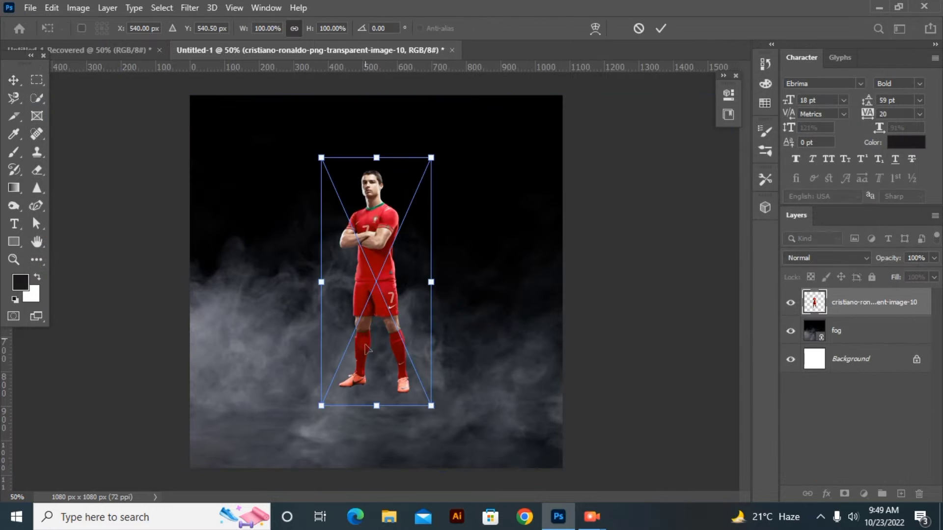
{"action": "mouse_move", "coordinate": [377, 406]}
{"action": "left_mouse_down"}
{"action": "mouse_move", "coordinate": [377, 392]}
{"action": "mouse_move", "coordinate": [375, 409]}
{"action": "left_mouse_up"}
{"action": "left_click_drag", "start_coordinate": [382, 337], "coordinate": [420, 346]}
{"action": "left_click_drag", "start_coordinate": [416, 418], "coordinate": [415, 401]}
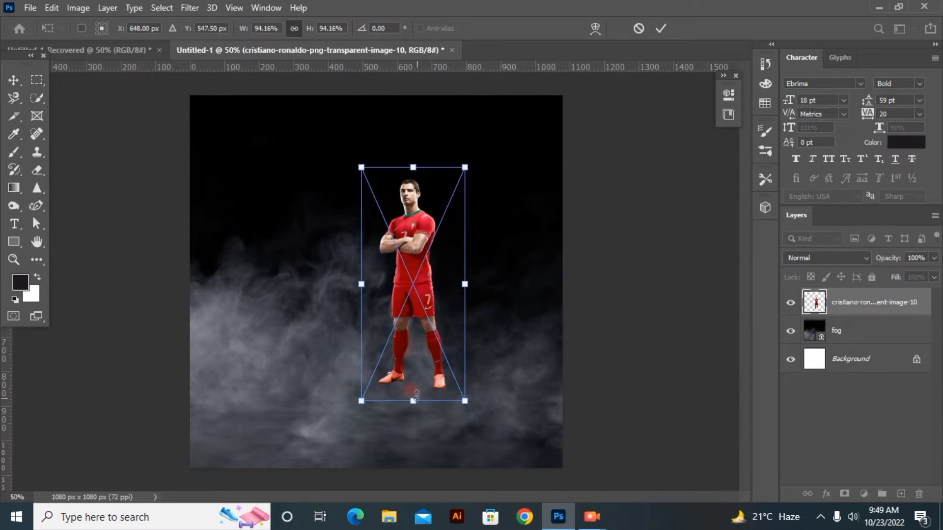
{"action": "left_click_drag", "start_coordinate": [412, 347], "coordinate": [429, 357]}
{"action": "left_click", "coordinate": [660, 28]}
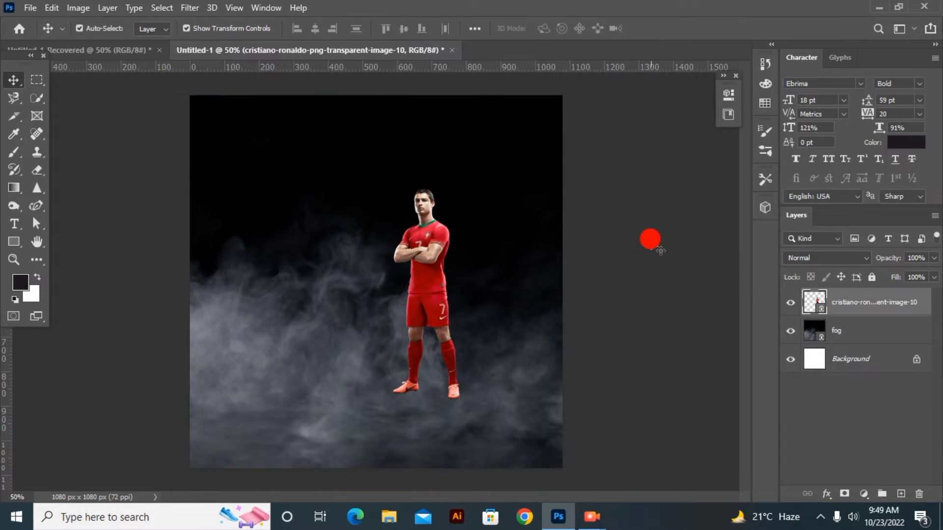
Place the linked image cristiano-ronaldo-manchester-united-1 at its default size in the middle of the canvas
{"action": "left_click", "coordinate": [30, 8]}
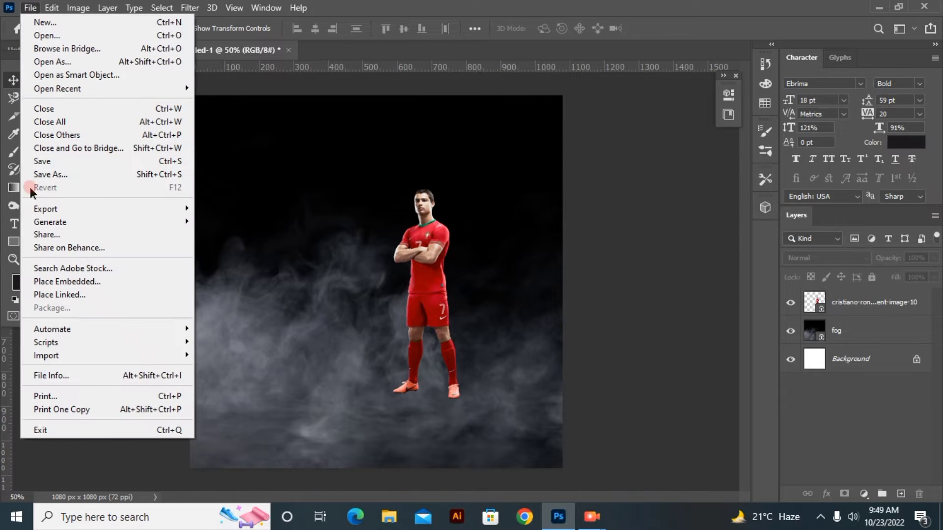
{"action": "left_click", "coordinate": [57, 294]}
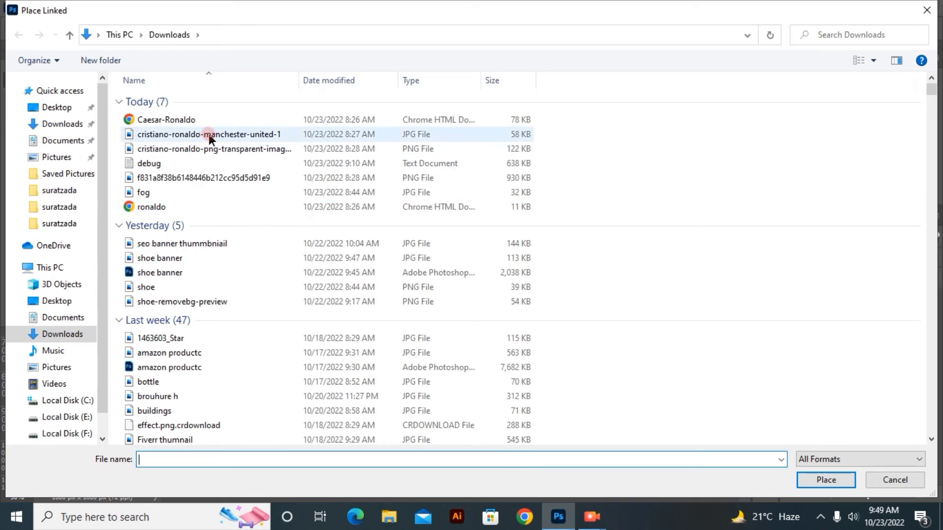
{"action": "left_click", "coordinate": [209, 133]}
{"action": "left_click", "coordinate": [826, 479]}
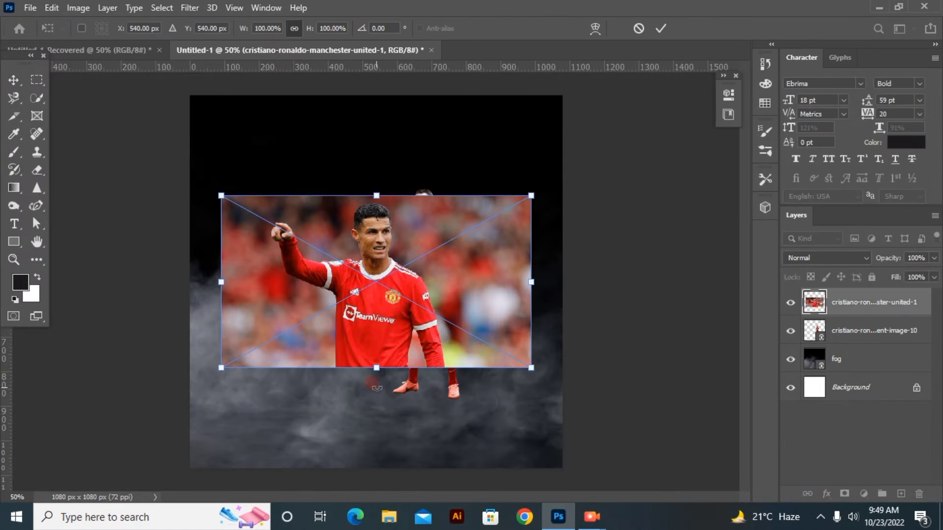
{"action": "left_click", "coordinate": [670, 28]}
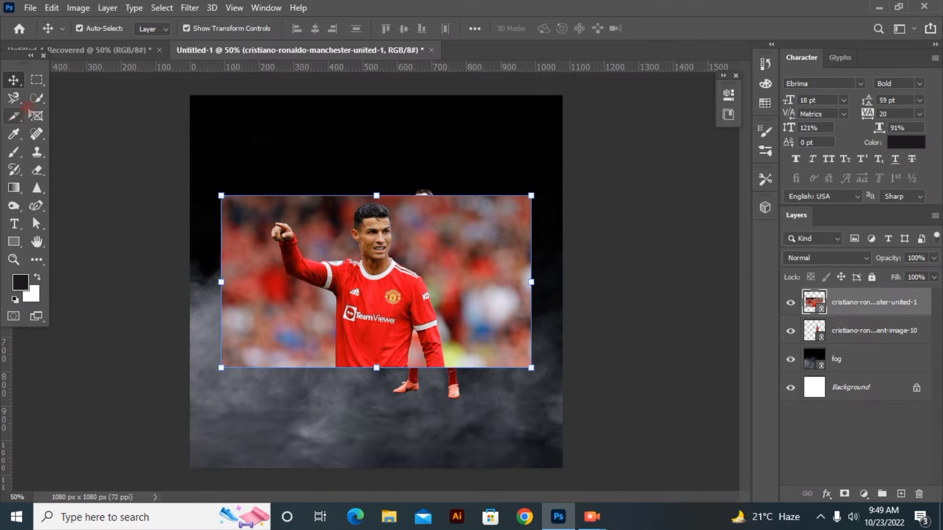
Select the pointing player in the Manchester United photo, copy him to a new layer and delete the original photo layer
{"action": "left_click", "coordinate": [37, 98]}
{"action": "left_click", "coordinate": [374, 23]}
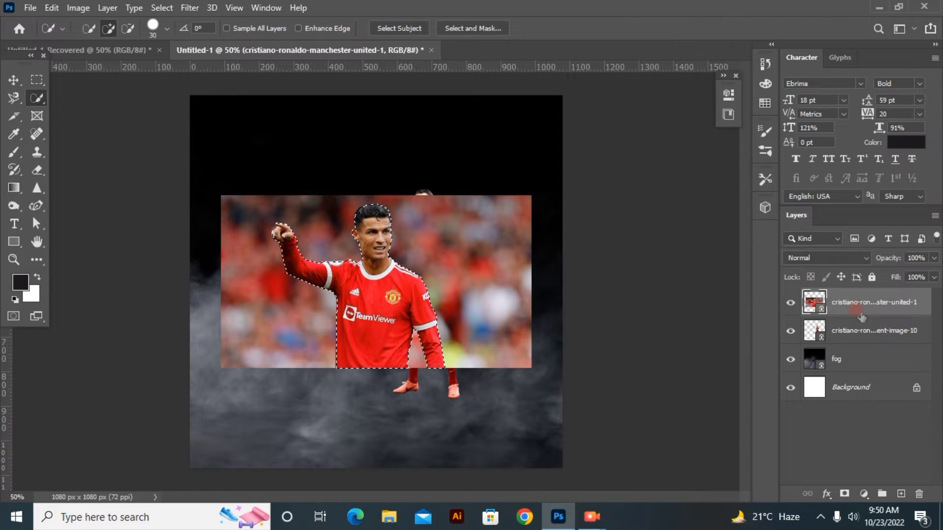
{"action": "key", "text": "ctrl+j"}
{"action": "left_click_drag", "start_coordinate": [868, 333], "coordinate": [919, 492]}
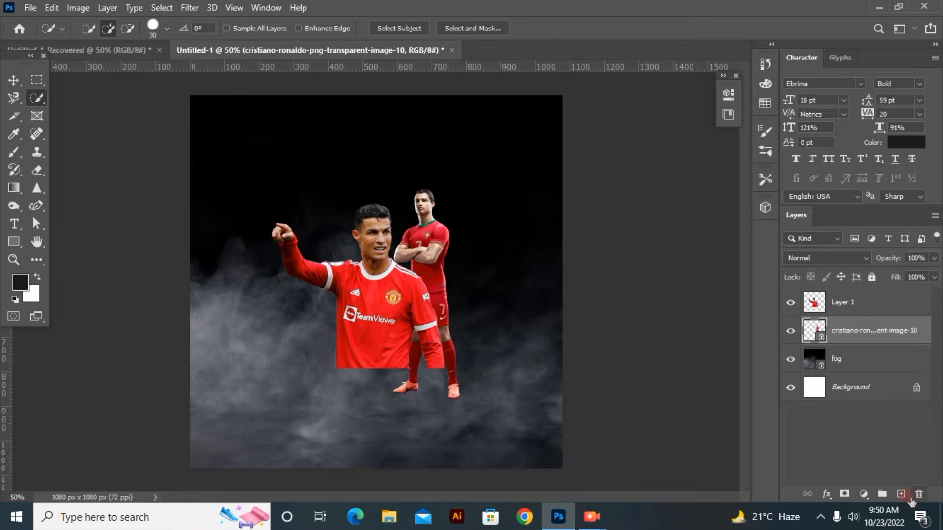
Enlarge the pointing player cutout to about 262% so it fills the canvas, and move its layer below the full-body player's layer
{"action": "left_click", "coordinate": [13, 79]}
{"action": "left_click", "coordinate": [339, 321]}
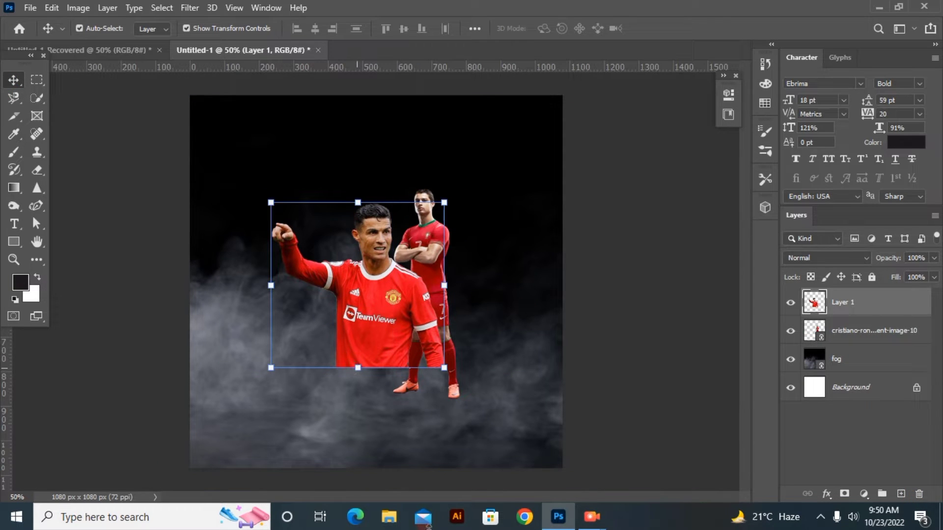
{"action": "left_click_drag", "start_coordinate": [433, 526], "coordinate": [433, 528]}
{"action": "left_click_drag", "start_coordinate": [446, 459], "coordinate": [465, 310]}
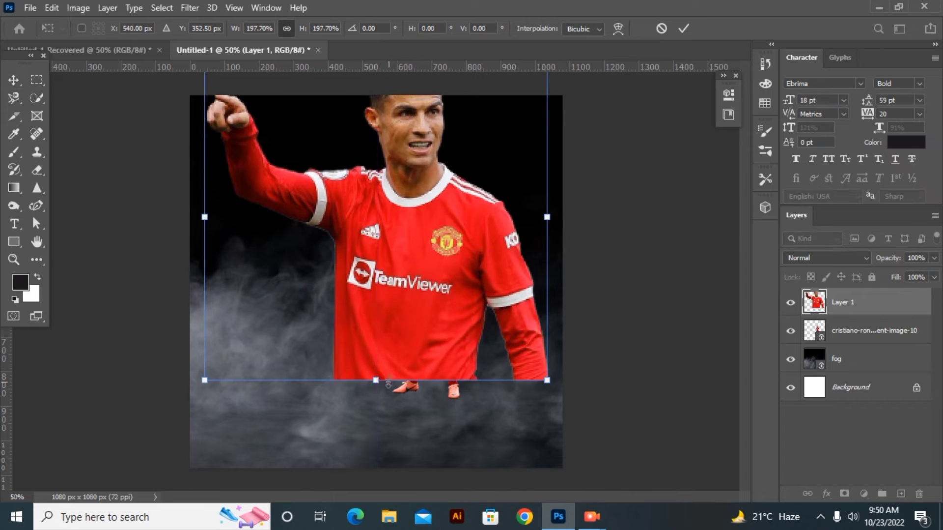
{"action": "left_click_drag", "start_coordinate": [375, 379], "coordinate": [362, 526]}
{"action": "left_click_drag", "start_coordinate": [407, 455], "coordinate": [391, 361]}
{"action": "left_click_drag", "start_coordinate": [373, 435], "coordinate": [447, 409]}
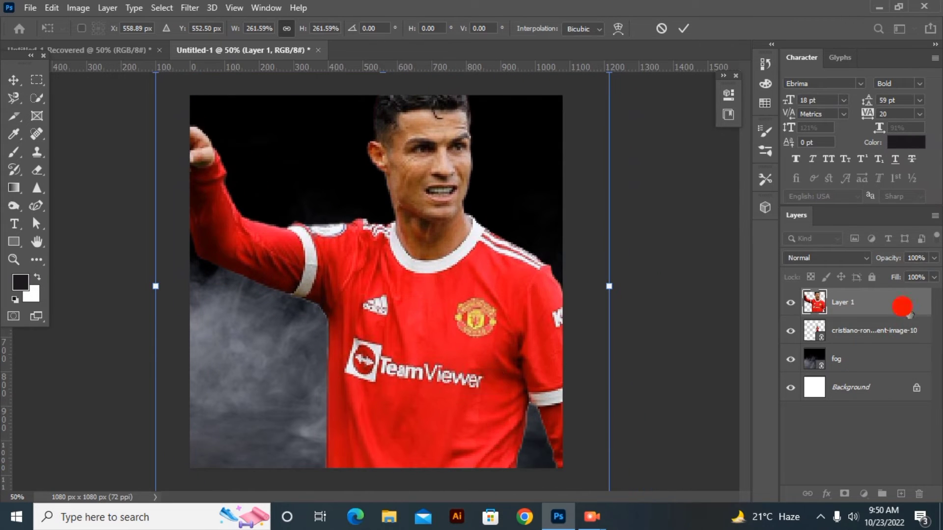
{"action": "left_click_drag", "start_coordinate": [909, 309], "coordinate": [860, 344]}
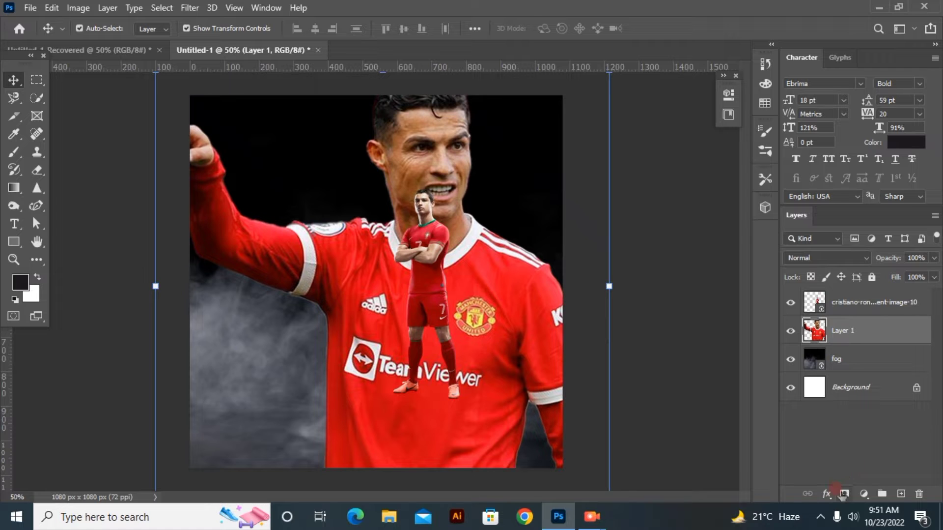
{"action": "left_click", "coordinate": [881, 493]}
{"action": "left_click", "coordinate": [864, 493]}
{"action": "left_click", "coordinate": [821, 318]}
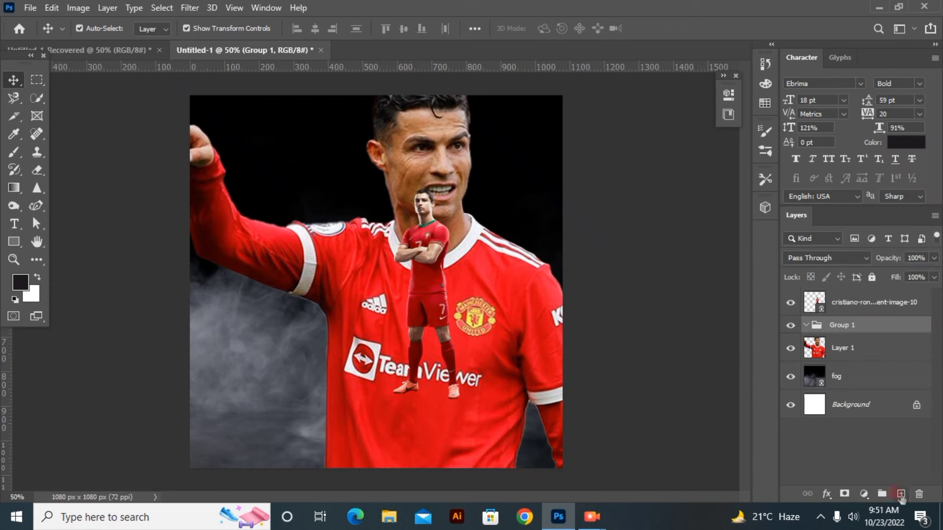
{"action": "left_click", "coordinate": [919, 492]}
Add a Hue/Saturation adjustment layer above the large cutout and set its saturation to -100
{"action": "left_click", "coordinate": [864, 493]}
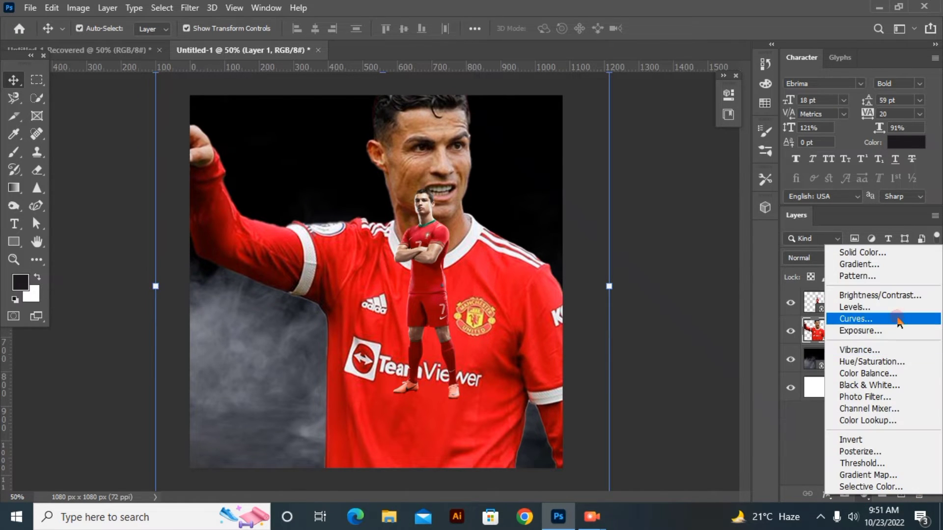
{"action": "left_click", "coordinate": [863, 362]}
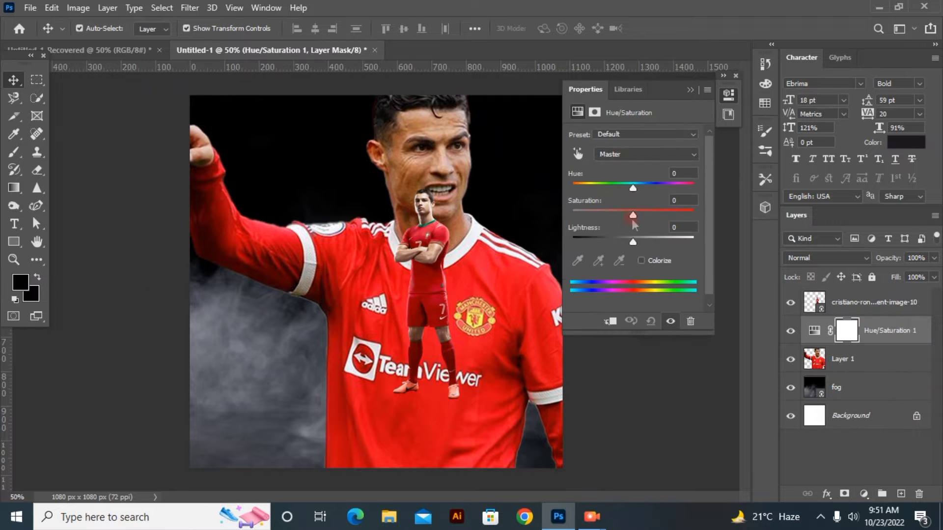
{"action": "left_click_drag", "start_coordinate": [632, 215], "coordinate": [544, 199]}
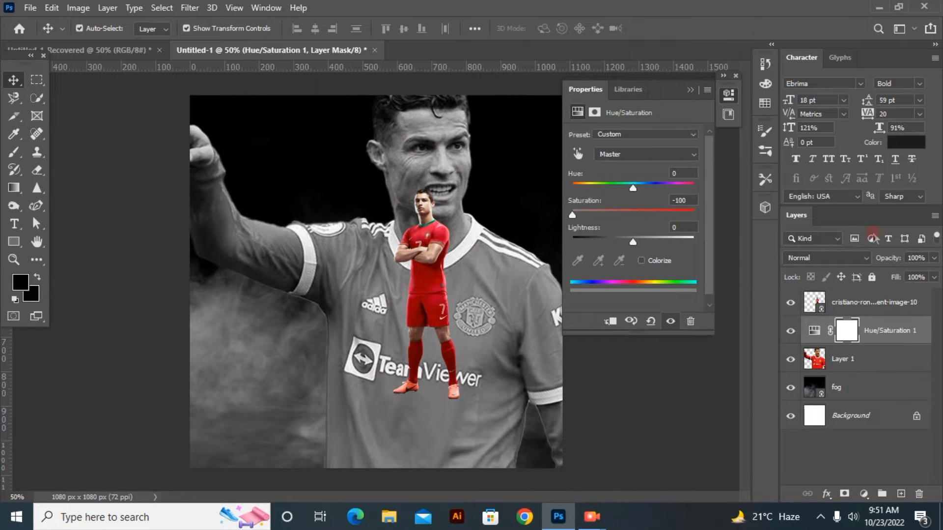
{"action": "left_click_drag", "start_coordinate": [883, 258], "coordinate": [919, 266]}
{"action": "left_click", "coordinate": [692, 91]}
{"action": "left_click", "coordinate": [736, 75]}
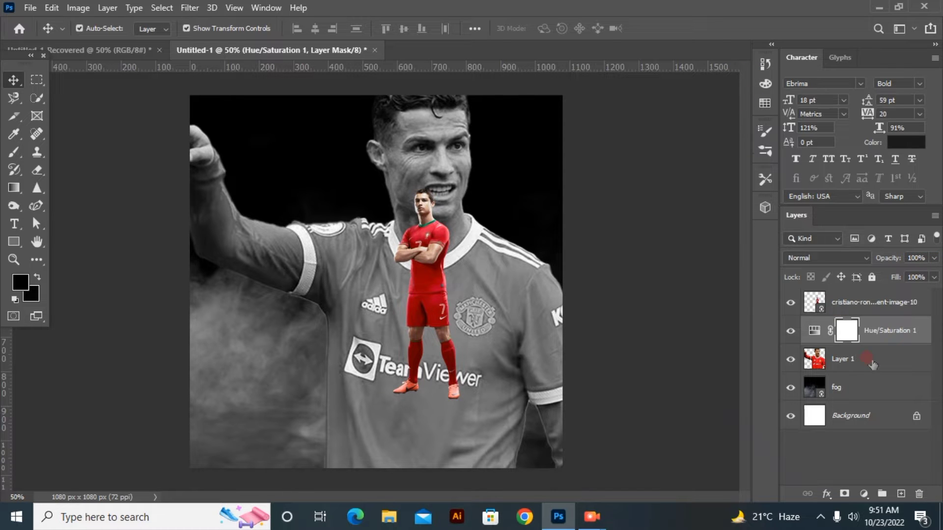
Set the opacity of the large pointing player layer to 20% and shift it slightly to the right
{"action": "left_click", "coordinate": [873, 363]}
{"action": "mouse_move", "coordinate": [890, 259]}
{"action": "left_mouse_down"}
{"action": "mouse_move", "coordinate": [835, 272]}
{"action": "mouse_move", "coordinate": [879, 263]}
{"action": "left_mouse_up"}
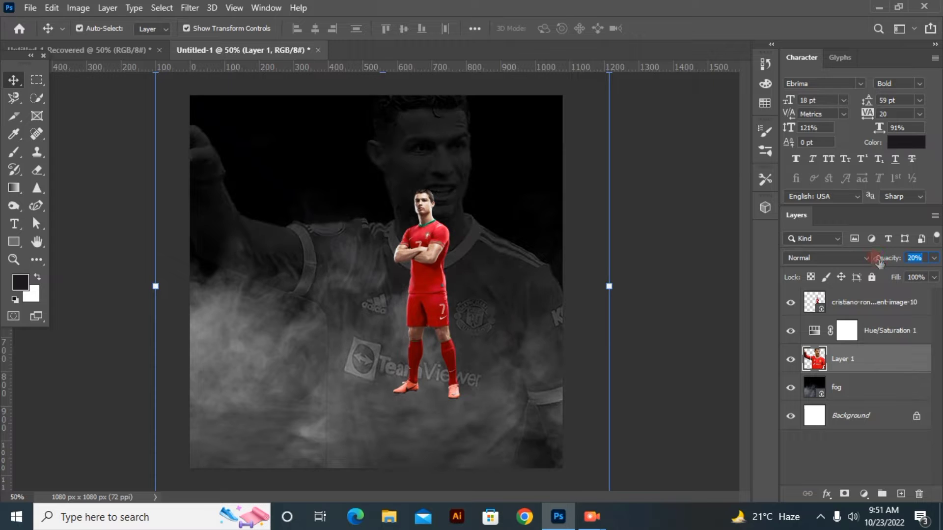
{"action": "left_click_drag", "start_coordinate": [522, 307], "coordinate": [533, 307]}
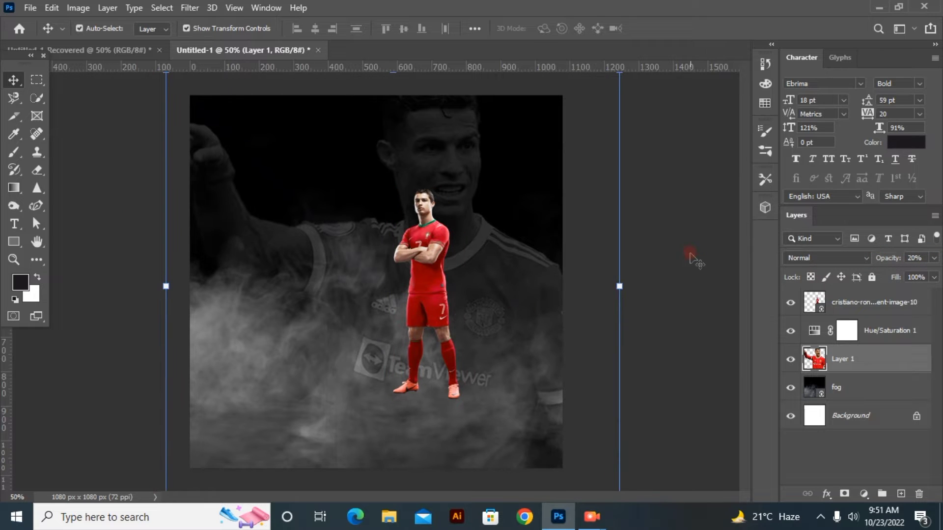
Add a layer mask to the faded player and draw a black-to-white gradient upward to fade out his lower part
{"action": "left_click", "coordinate": [843, 492]}
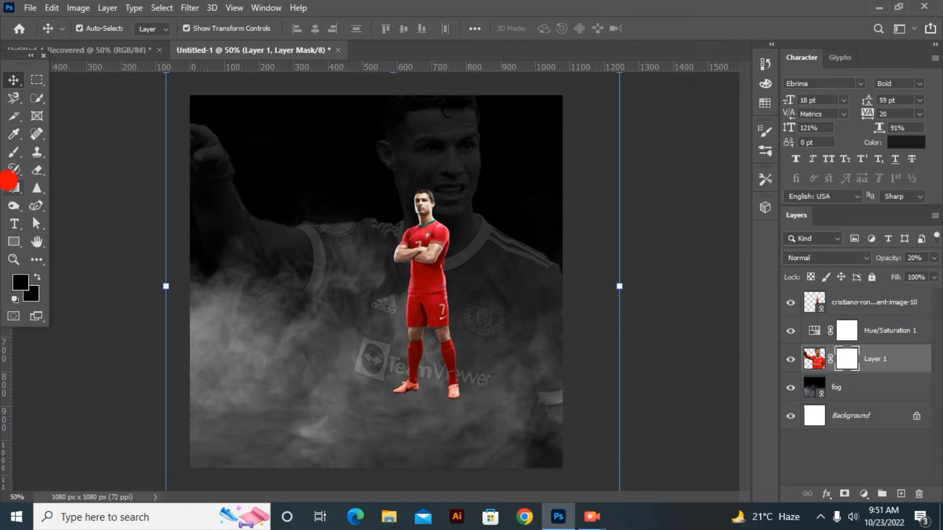
{"action": "left_click", "coordinate": [14, 187]}
{"action": "left_click_drag", "start_coordinate": [451, 466], "coordinate": [440, 161]}
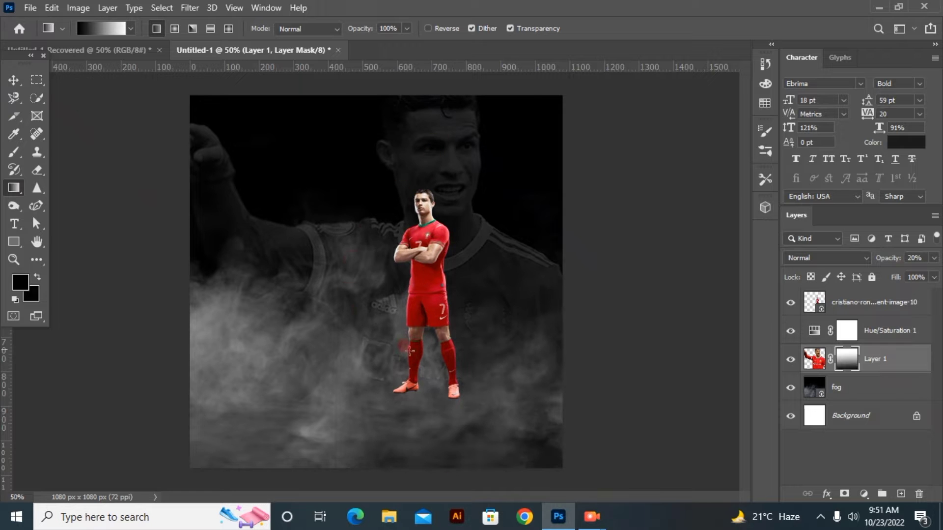
{"action": "left_click_drag", "start_coordinate": [466, 469], "coordinate": [441, 105]}
{"action": "left_click", "coordinate": [11, 80]}
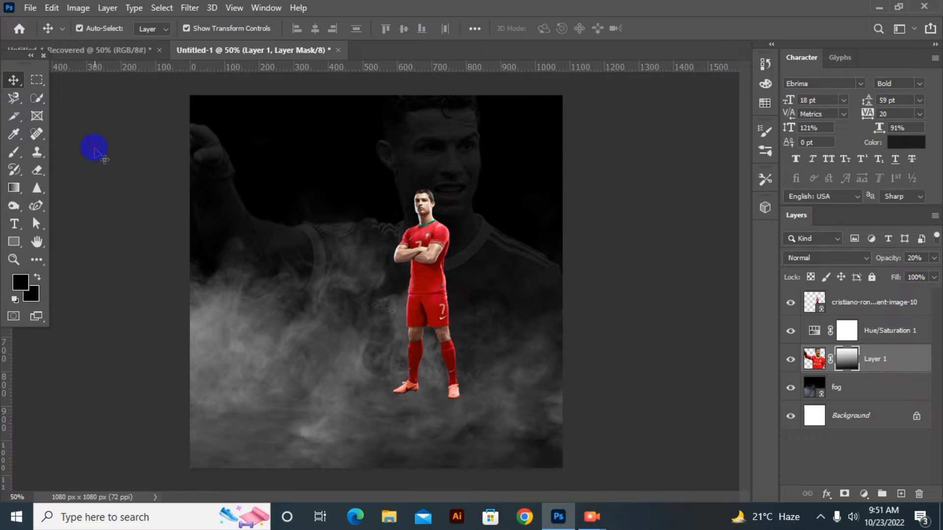
{"action": "left_click", "coordinate": [93, 148]}
Place the linked image f831a8f38b6148446b212cc95d5d91e9, scaled to about 126% and positioned over the canvas's left half
{"action": "left_click", "coordinate": [30, 7]}
{"action": "left_click", "coordinate": [85, 294]}
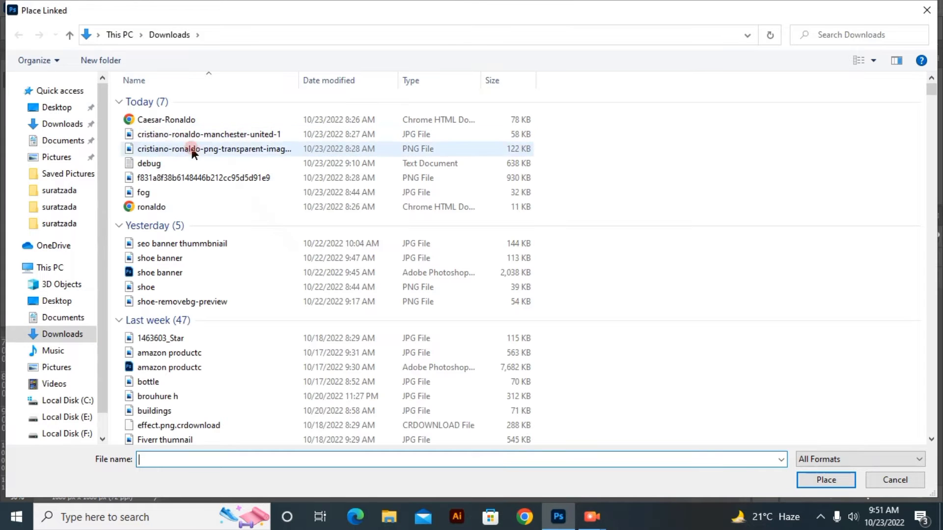
{"action": "left_click", "coordinate": [186, 178]}
{"action": "left_click", "coordinate": [827, 479]}
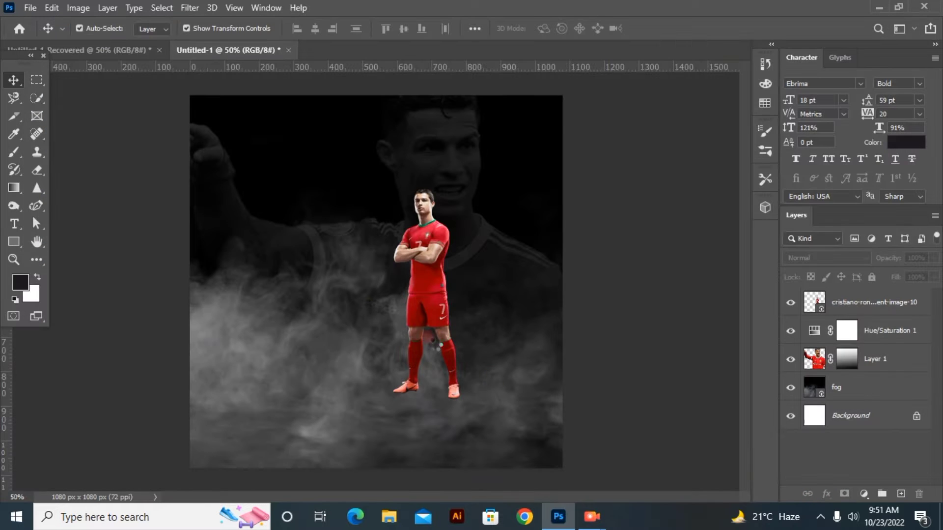
{"action": "left_click_drag", "start_coordinate": [376, 317], "coordinate": [309, 308]}
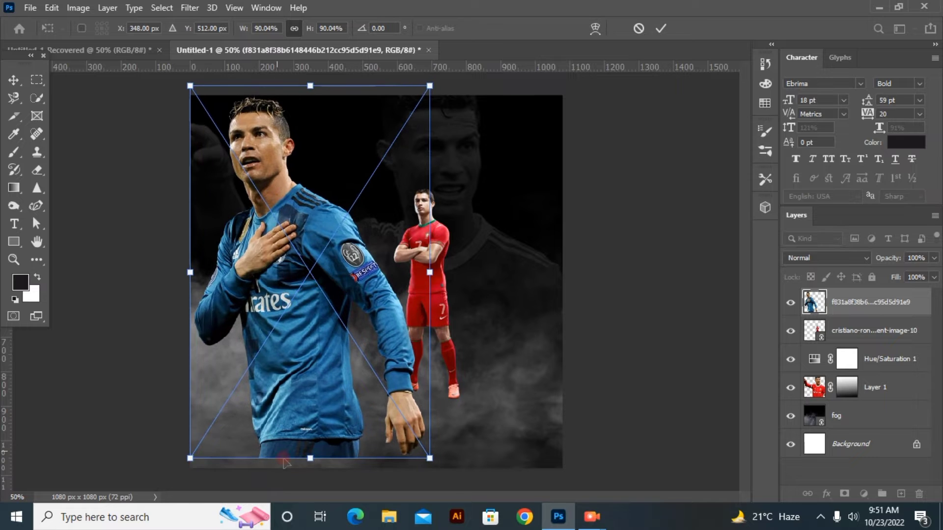
{"action": "left_click_drag", "start_coordinate": [310, 458], "coordinate": [339, 492]}
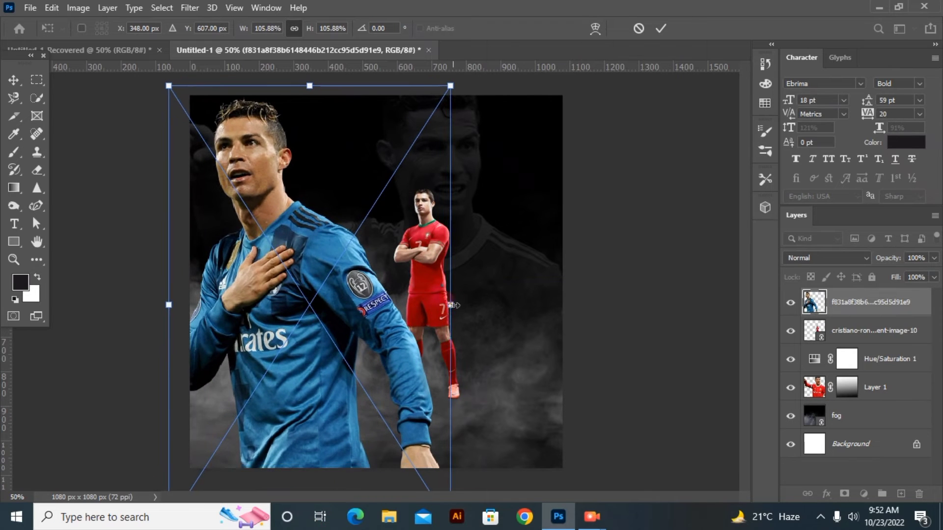
{"action": "left_click_drag", "start_coordinate": [451, 305], "coordinate": [501, 354]}
{"action": "left_click_drag", "start_coordinate": [308, 274], "coordinate": [308, 323]}
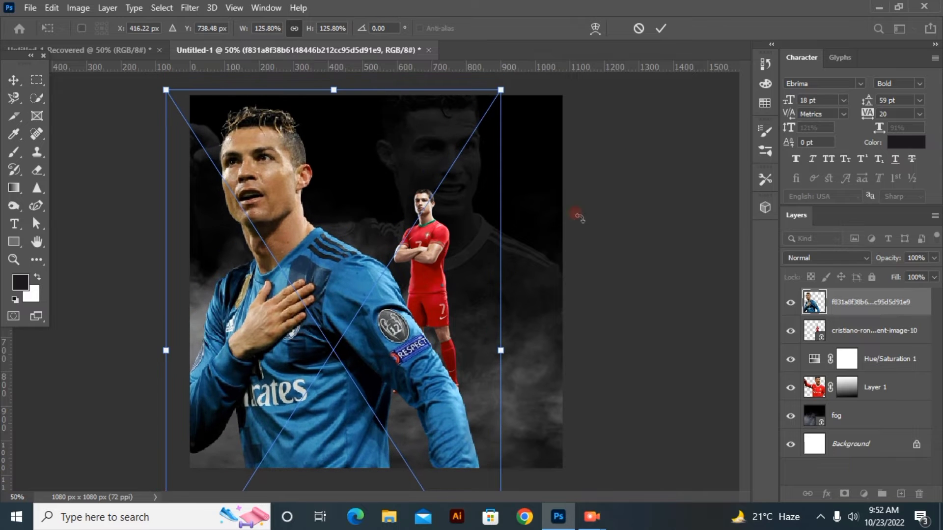
{"action": "left_click", "coordinate": [663, 31]}
{"action": "left_click", "coordinate": [874, 302]}
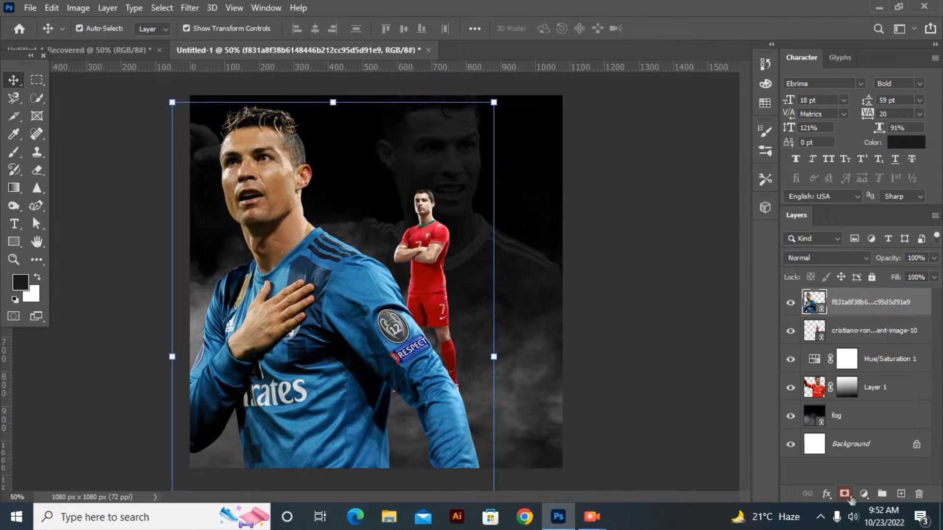
{"action": "left_click", "coordinate": [864, 493]}
{"action": "left_click", "coordinate": [857, 364]}
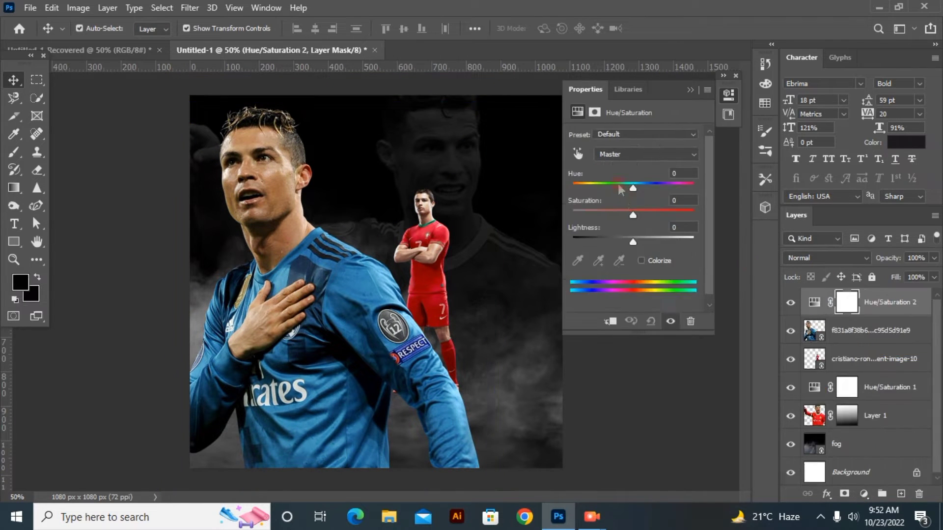
{"action": "left_click_drag", "start_coordinate": [632, 217], "coordinate": [632, 241]}
{"action": "left_click", "coordinate": [918, 493]}
{"action": "left_click", "coordinate": [871, 329]}
{"action": "left_click", "coordinate": [889, 304]}
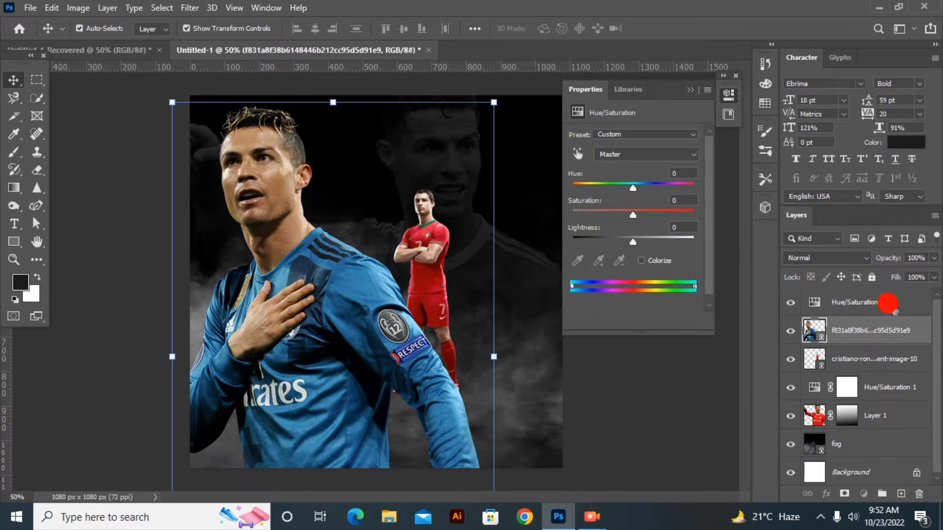
{"action": "left_click", "coordinate": [917, 492]}
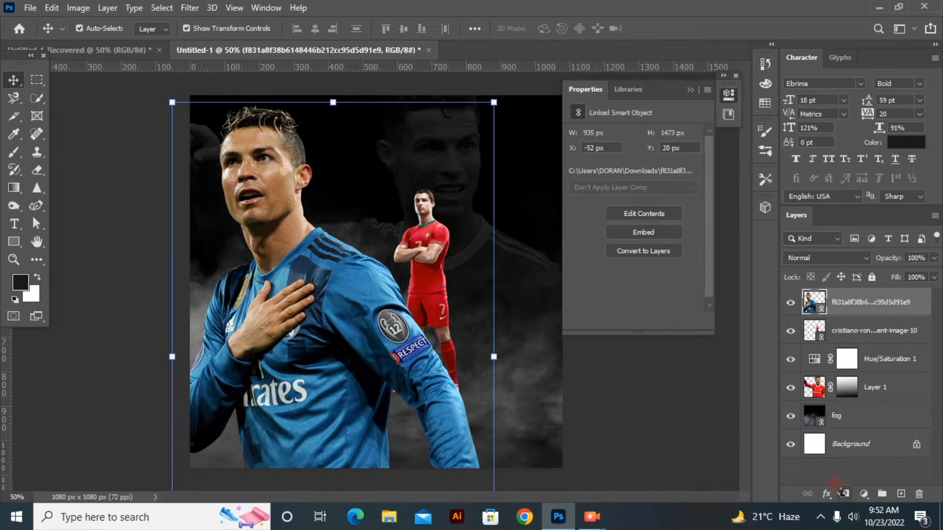
Add a layer mask to the blue-shirt player and an unmasked Hue/Saturation adjustment layer above it
{"action": "left_click", "coordinate": [843, 492]}
{"action": "left_click", "coordinate": [864, 493]}
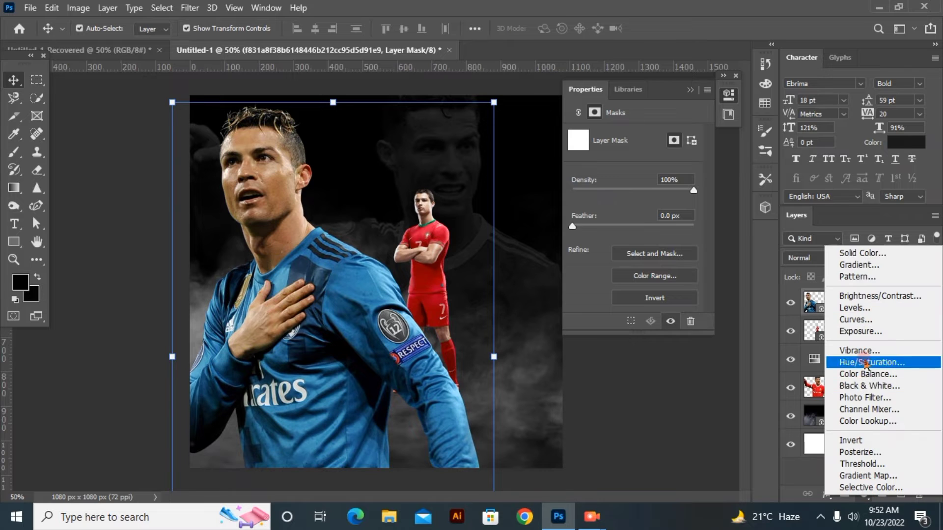
{"action": "left_click", "coordinate": [835, 360]}
{"action": "mouse_move", "coordinate": [633, 216]}
{"action": "left_mouse_down"}
{"action": "mouse_move", "coordinate": [580, 217]}
{"action": "mouse_move", "coordinate": [637, 227]}
{"action": "mouse_move", "coordinate": [633, 220]}
{"action": "left_mouse_up"}
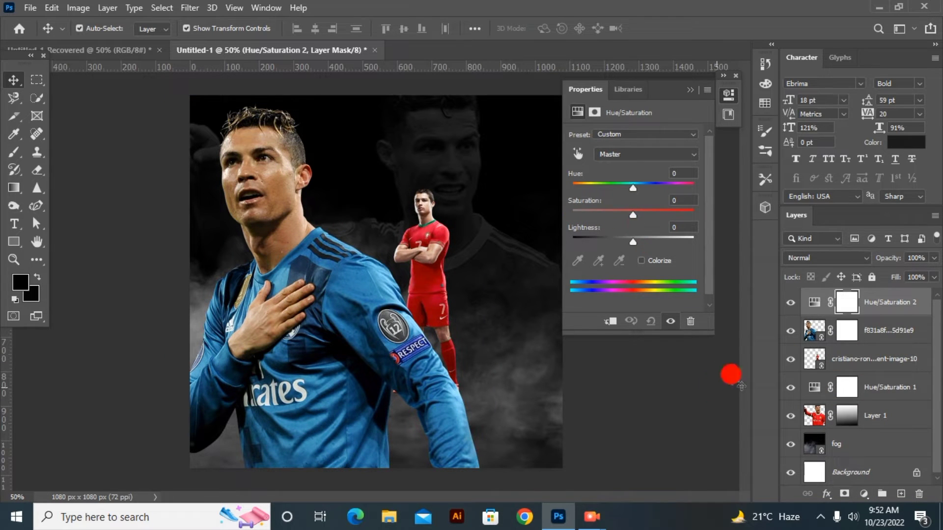
{"action": "left_click", "coordinate": [900, 466]}
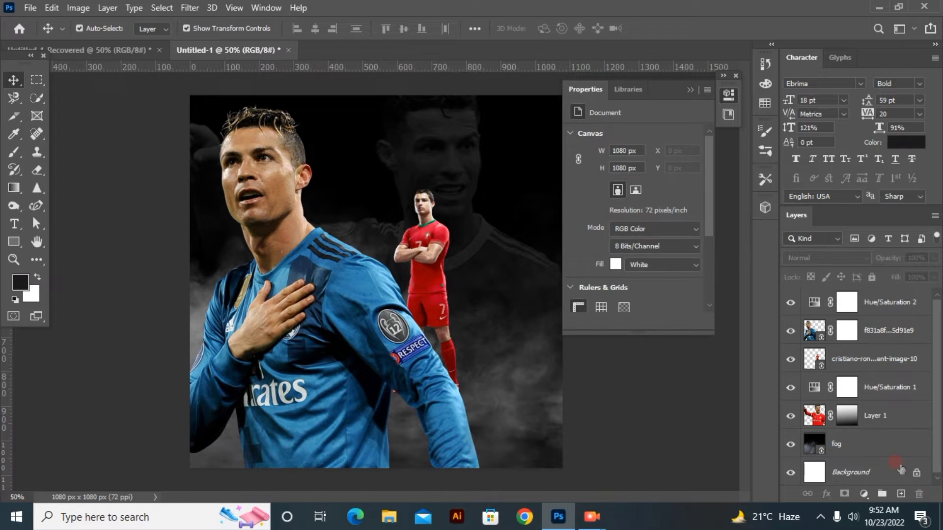
{"action": "left_click", "coordinate": [878, 306]}
{"action": "left_click", "coordinate": [918, 494]}
{"action": "left_click_drag", "start_coordinate": [815, 301], "coordinate": [852, 335]}
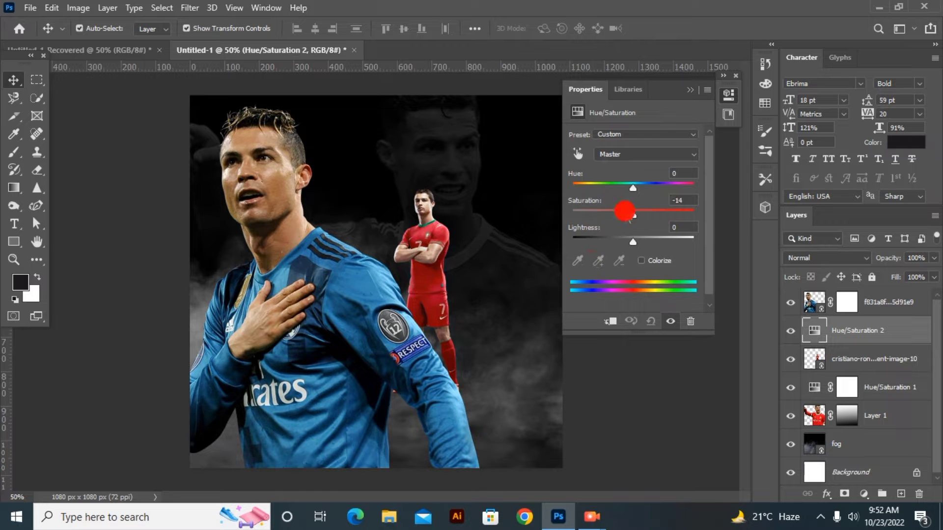
{"action": "left_click_drag", "start_coordinate": [625, 210], "coordinate": [628, 216]}
{"action": "left_click_drag", "start_coordinate": [880, 331], "coordinate": [824, 263]}
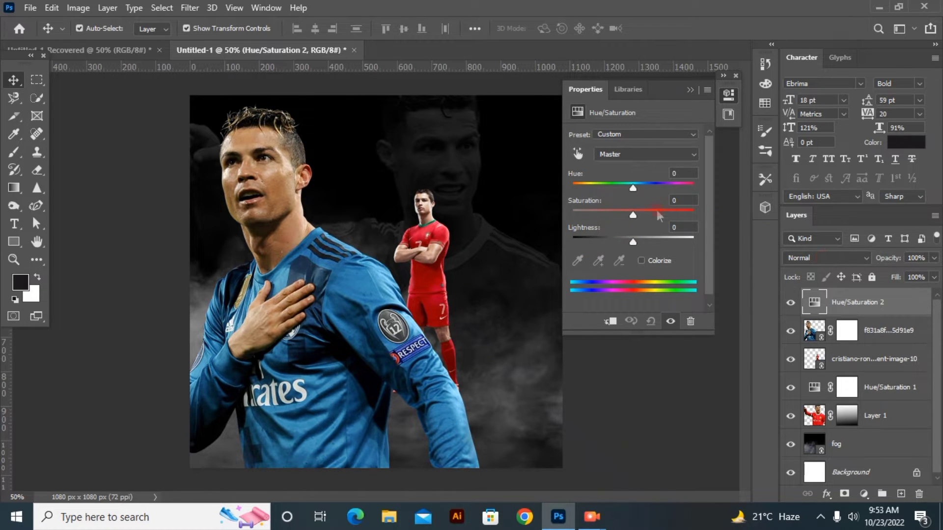
{"action": "mouse_move", "coordinate": [634, 215]}
{"action": "left_mouse_down"}
{"action": "mouse_move", "coordinate": [580, 214]}
{"action": "mouse_move", "coordinate": [632, 218]}
{"action": "left_mouse_up"}
Delete the small red-kit player layer and set the topmost Hue/Saturation adjustment's saturation to -100
{"action": "left_click", "coordinate": [440, 281]}
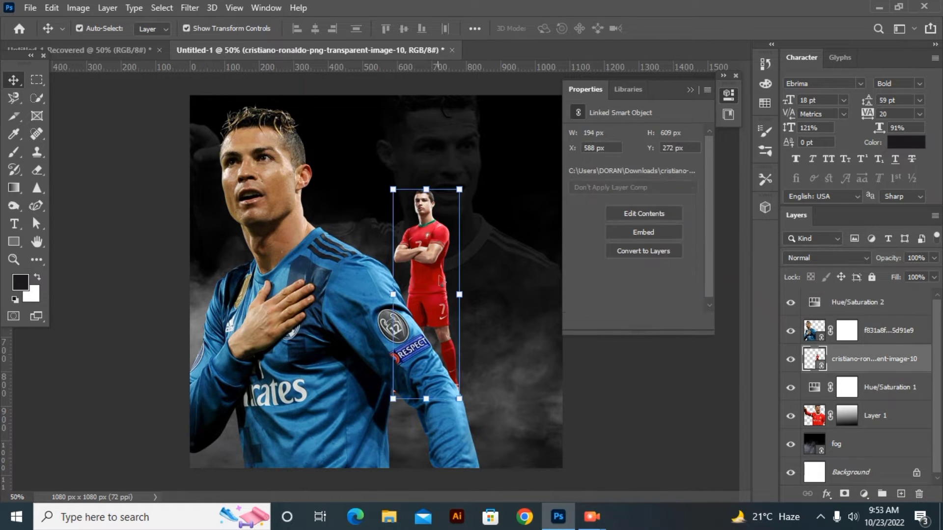
{"action": "key", "text": "Delete"}
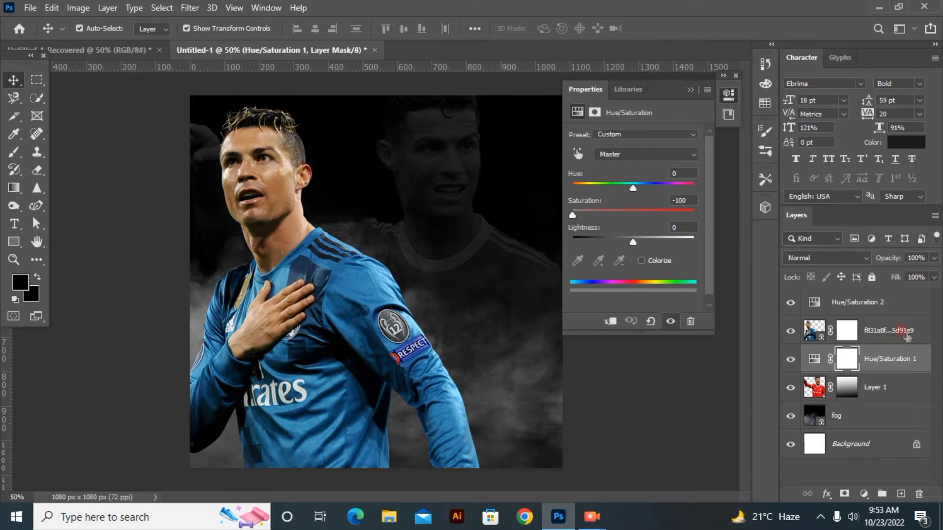
{"action": "left_click", "coordinate": [907, 334]}
{"action": "left_click", "coordinate": [832, 302]}
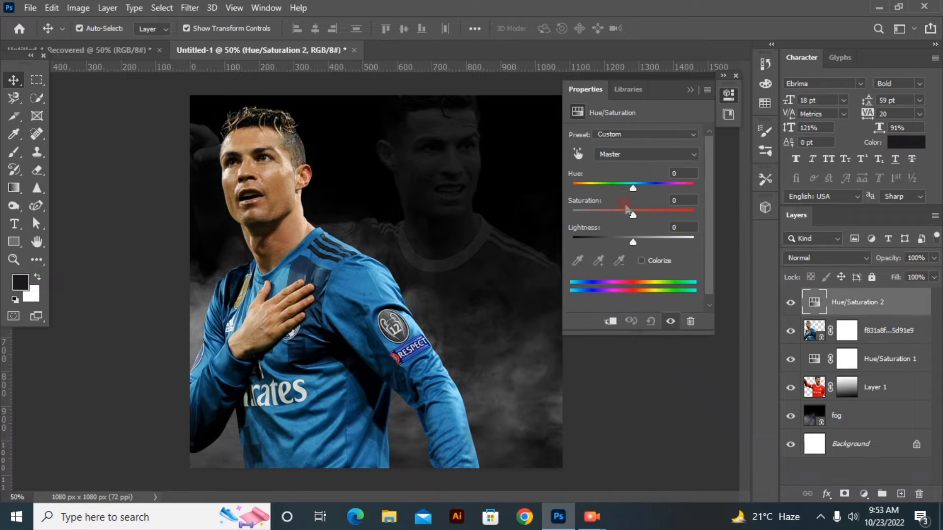
{"action": "left_click_drag", "start_coordinate": [633, 215], "coordinate": [537, 213]}
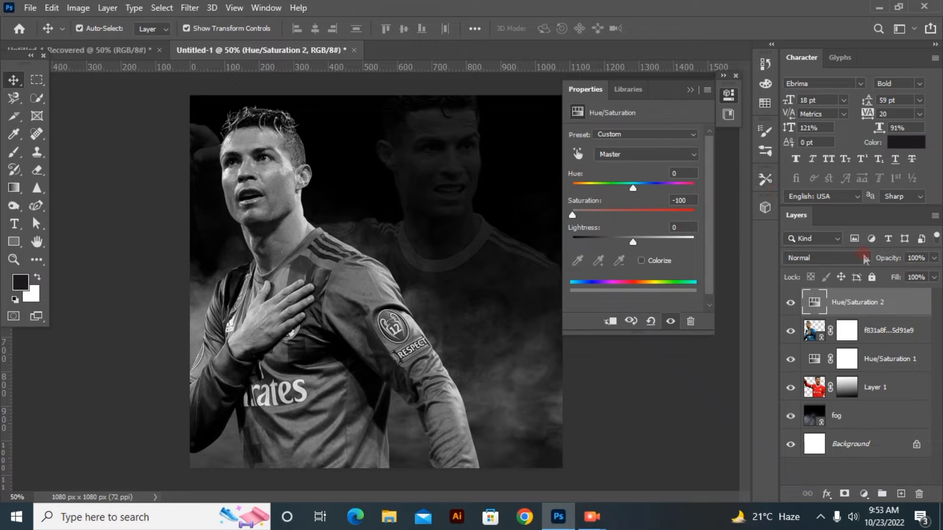
Set the opacity of the layer with the player holding his hand on his chest to 84%
{"action": "left_click_drag", "start_coordinate": [865, 258], "coordinate": [900, 284]}
{"action": "left_click", "coordinate": [736, 73]}
{"action": "left_click", "coordinate": [884, 329]}
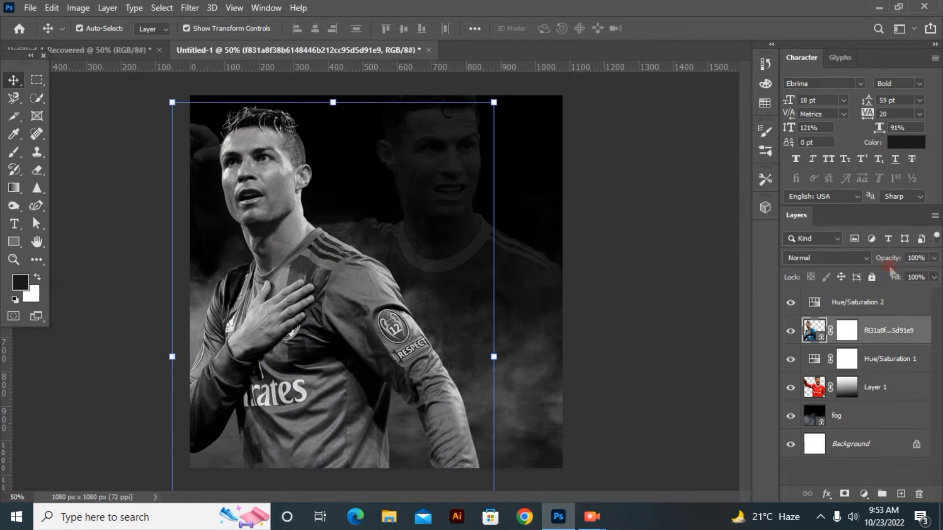
{"action": "left_click_drag", "start_coordinate": [858, 256], "coordinate": [883, 277]}
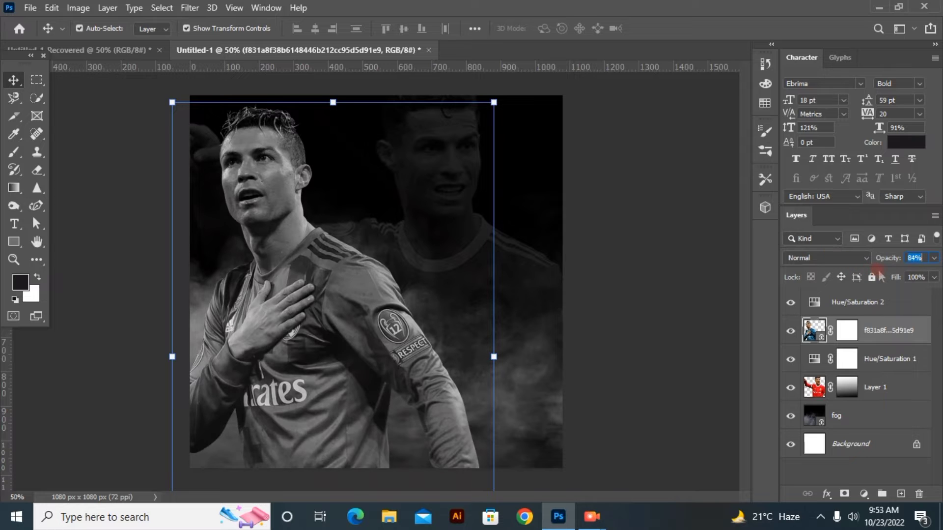
Fade out the hand-on-chest player's lower part with a black-to-white gradient on his layer mask, and shift him slightly left
{"action": "left_click", "coordinate": [850, 341]}
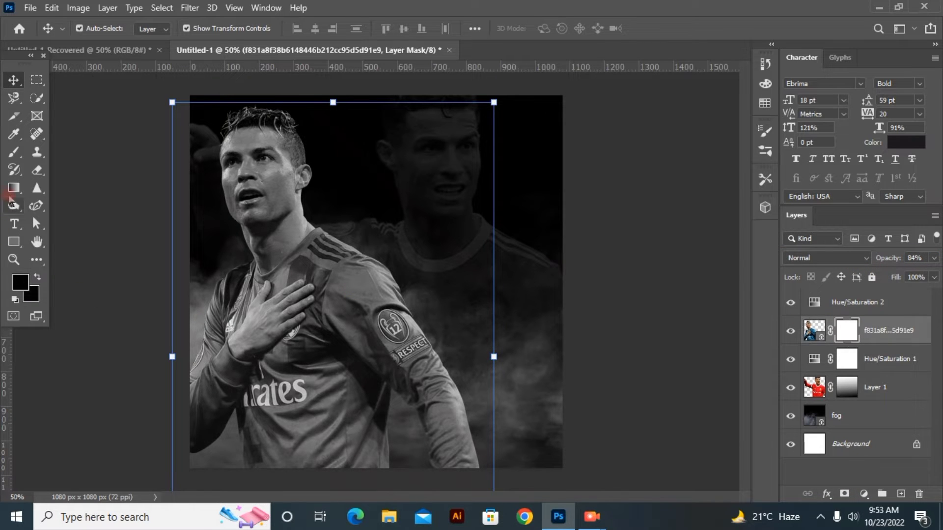
{"action": "key", "text": "g"}
{"action": "left_click_drag", "start_coordinate": [260, 153], "coordinate": [258, 169]}
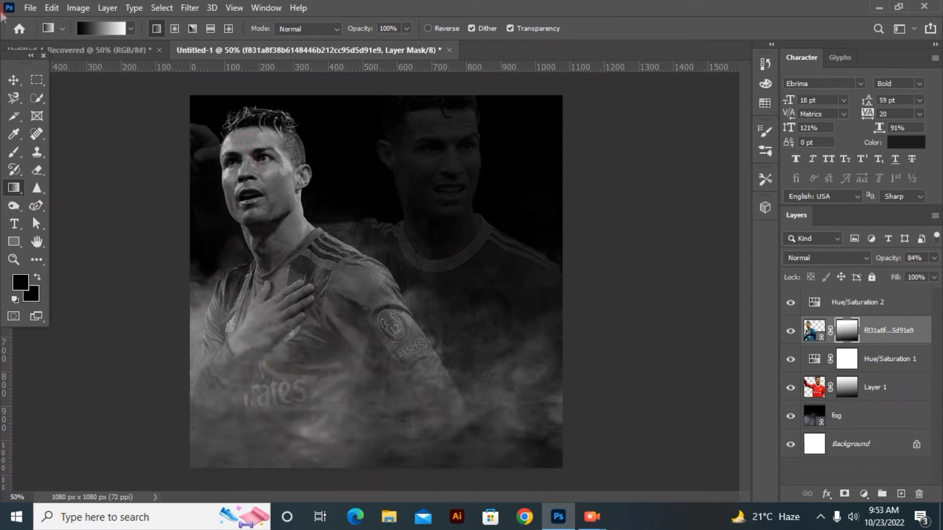
{"action": "left_click", "coordinate": [13, 80]}
{"action": "left_click", "coordinate": [102, 178]}
{"action": "left_click_drag", "start_coordinate": [279, 278], "coordinate": [264, 276]}
{"action": "left_click", "coordinate": [644, 280]}
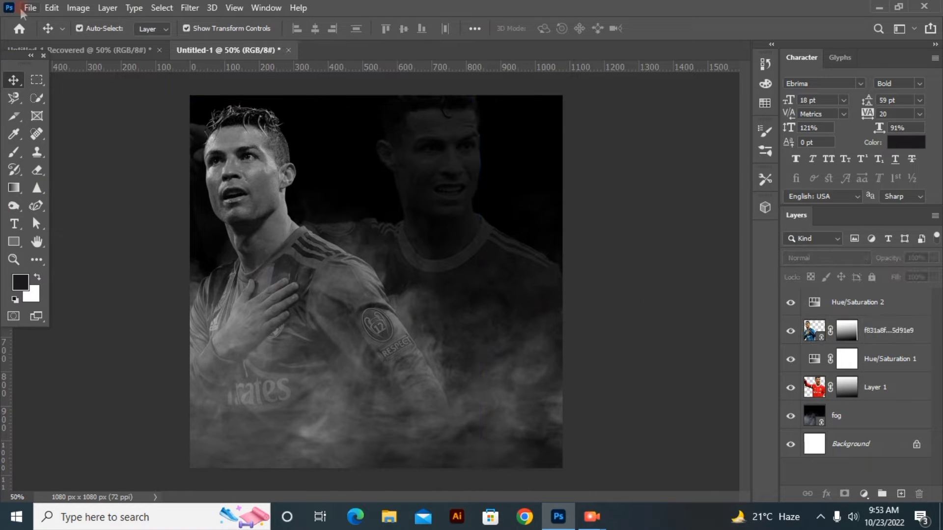
Place the linked image cristiano-ronaldo-png-transparent-image-10, enlarge it slightly and position it right of the canvas centre
{"action": "left_click", "coordinate": [22, 8]}
{"action": "left_click", "coordinate": [35, 298]}
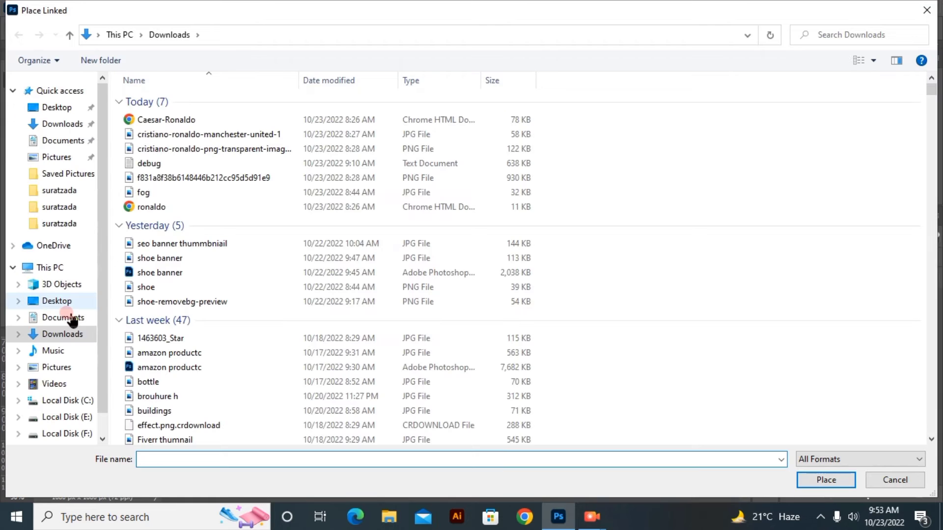
{"action": "left_click", "coordinate": [315, 149]}
{"action": "left_click", "coordinate": [826, 479]}
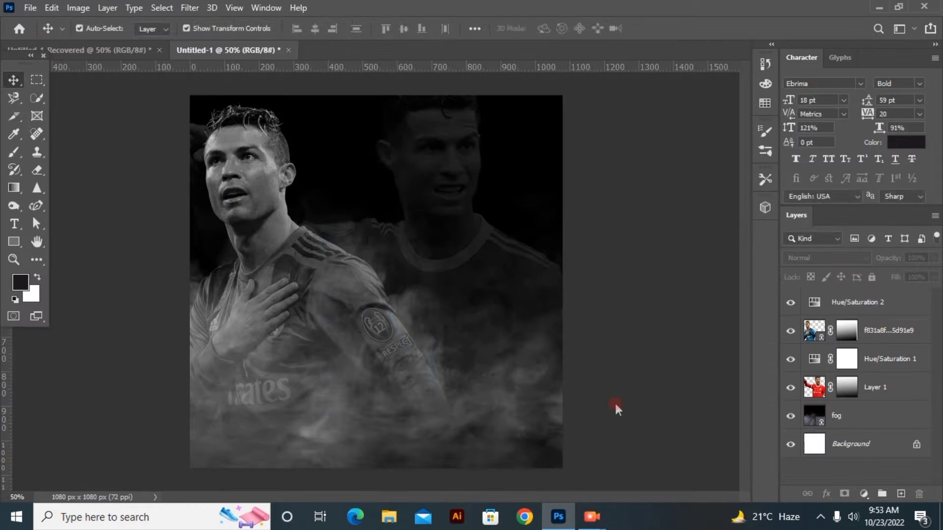
{"action": "left_click_drag", "start_coordinate": [382, 413], "coordinate": [383, 431]}
{"action": "left_click_drag", "start_coordinate": [369, 375], "coordinate": [429, 362]}
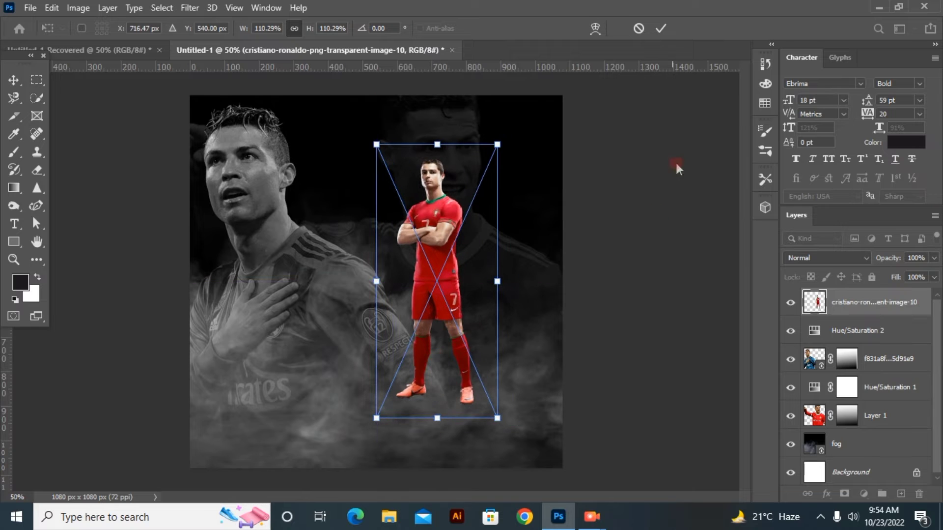
{"action": "left_click_drag", "start_coordinate": [423, 130], "coordinate": [424, 149]}
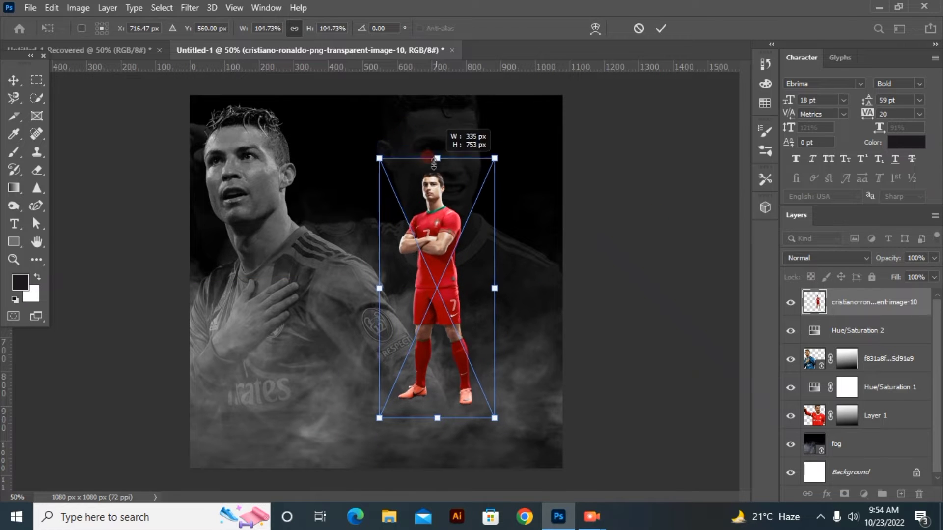
{"action": "left_click", "coordinate": [661, 29]}
Apply the Sharpen filter twice to the standing red-kit player
{"action": "left_click", "coordinate": [22, 8]}
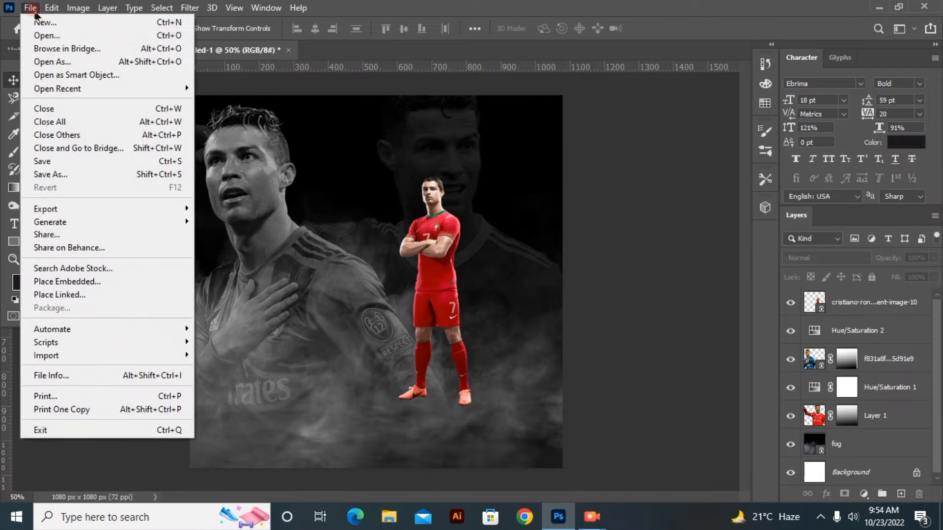
{"action": "left_click", "coordinate": [437, 286]}
{"action": "left_click", "coordinate": [428, 254]}
{"action": "left_click", "coordinate": [189, 8]}
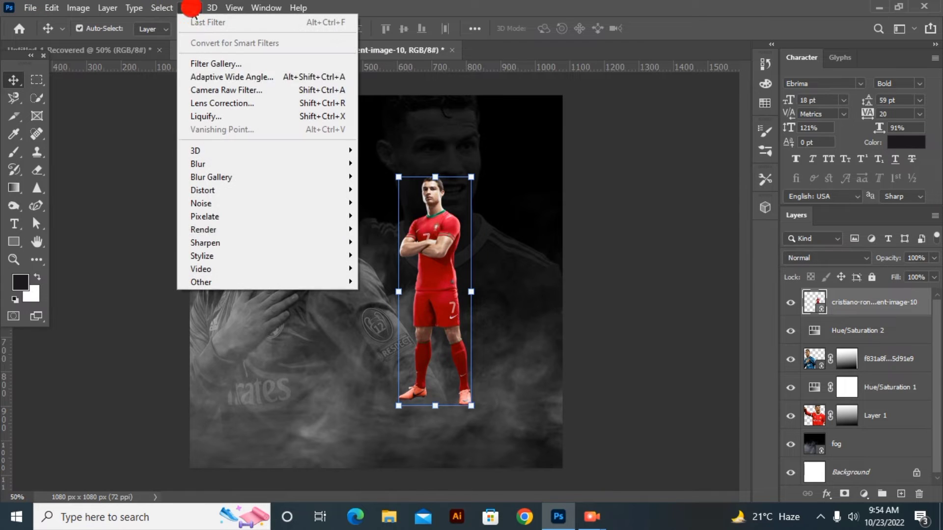
{"action": "mouse_move", "coordinate": [344, 242]}
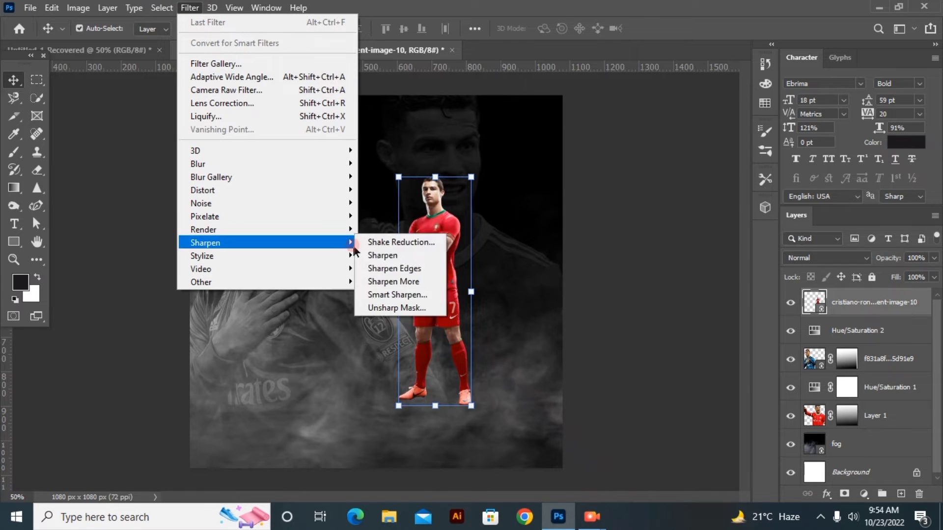
{"action": "left_click", "coordinate": [376, 257]}
{"action": "left_click", "coordinate": [198, 9]}
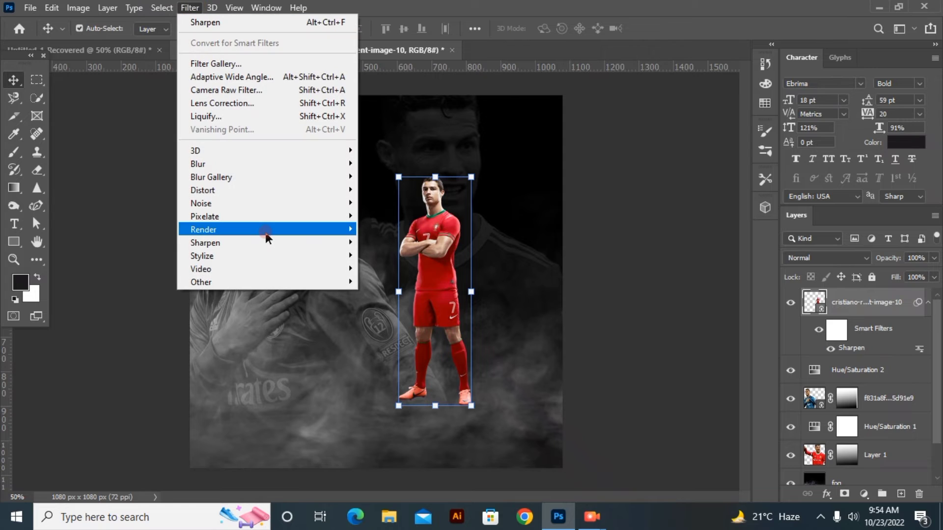
{"action": "mouse_move", "coordinate": [267, 243]}
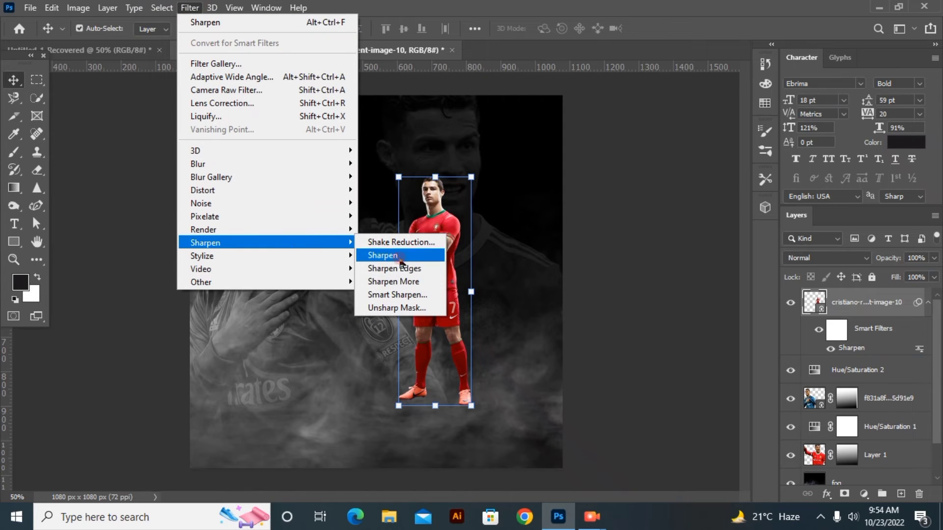
{"action": "left_click", "coordinate": [393, 256]}
Add the text RONALDO in Ebrima Bold at 93 pt, starting beside the large player's neck
{"action": "left_click", "coordinate": [13, 223]}
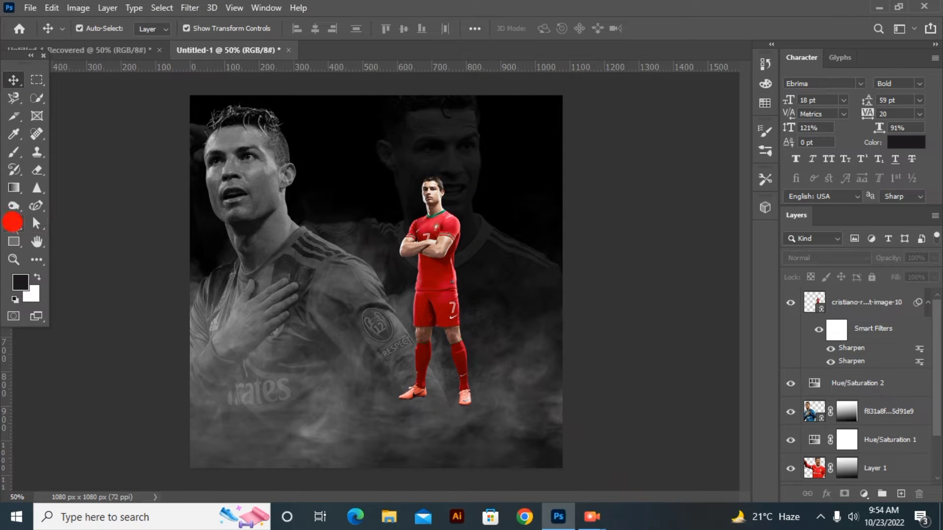
{"action": "left_click", "coordinate": [489, 29]}
{"action": "left_click", "coordinate": [298, 219]}
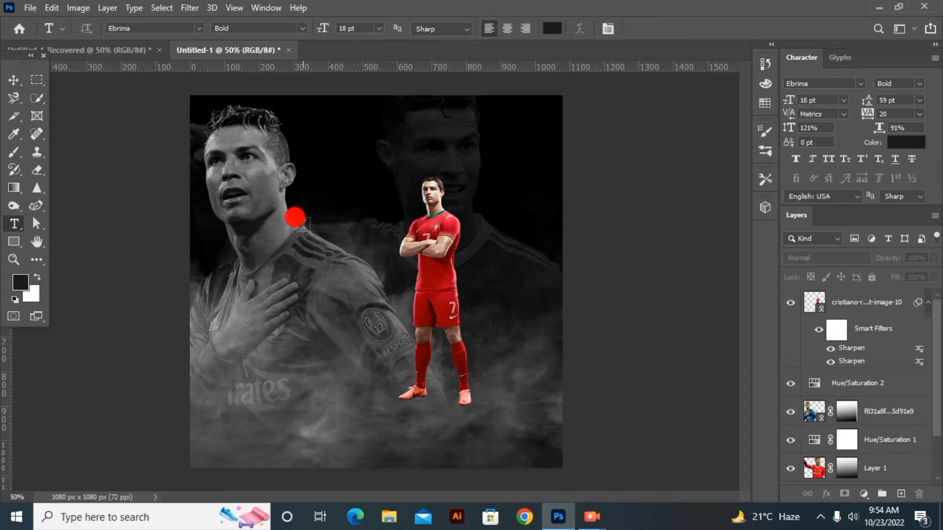
{"action": "left_click", "coordinate": [297, 225]}
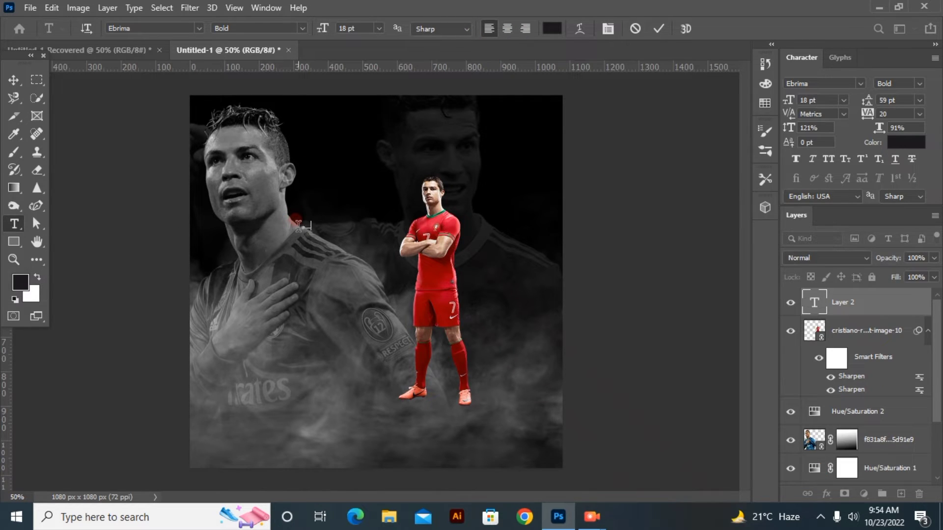
{"action": "key", "text": "ctrl+a"}
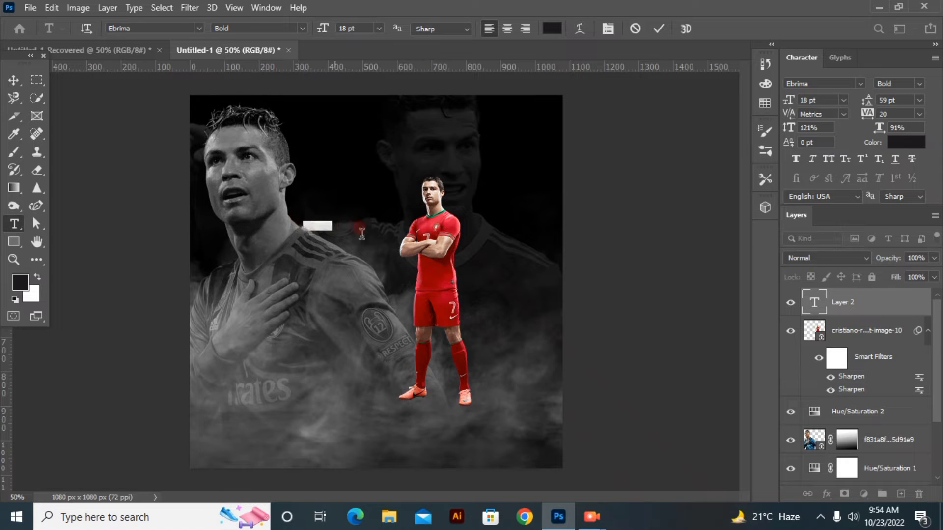
{"action": "left_click_drag", "start_coordinate": [785, 97], "coordinate": [821, 98]}
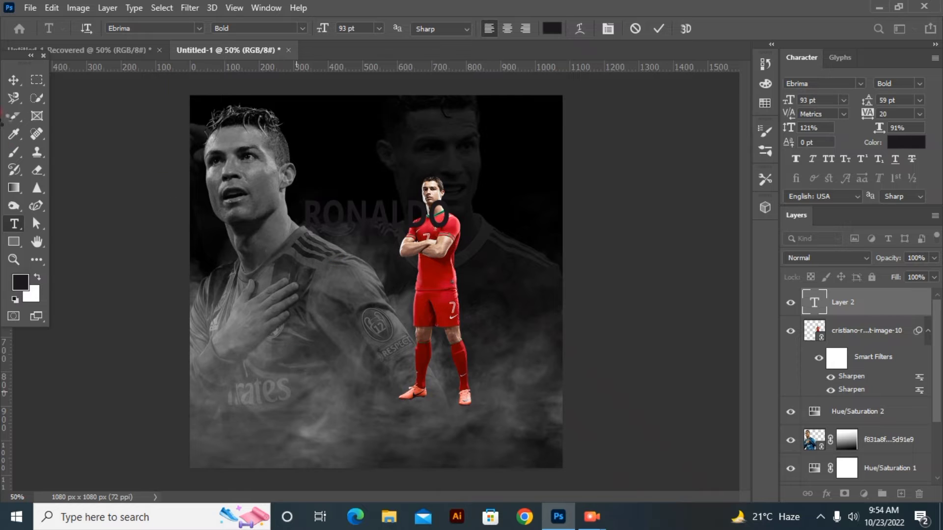
Change the colour of the RONALDO text to dark red 890000
{"action": "left_click", "coordinate": [18, 226]}
{"action": "left_click_drag", "start_coordinate": [305, 214], "coordinate": [534, 207]}
{"action": "left_click", "coordinate": [552, 28]}
{"action": "left_click_drag", "start_coordinate": [508, 290], "coordinate": [472, 263]}
{"action": "left_click", "coordinate": [774, 256]}
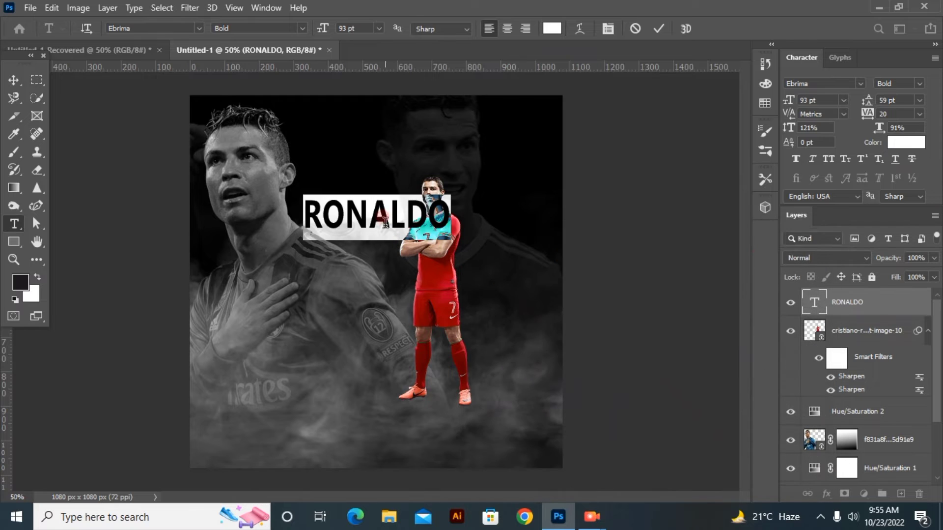
{"action": "left_click", "coordinate": [553, 28]}
{"action": "left_click", "coordinate": [647, 344]}
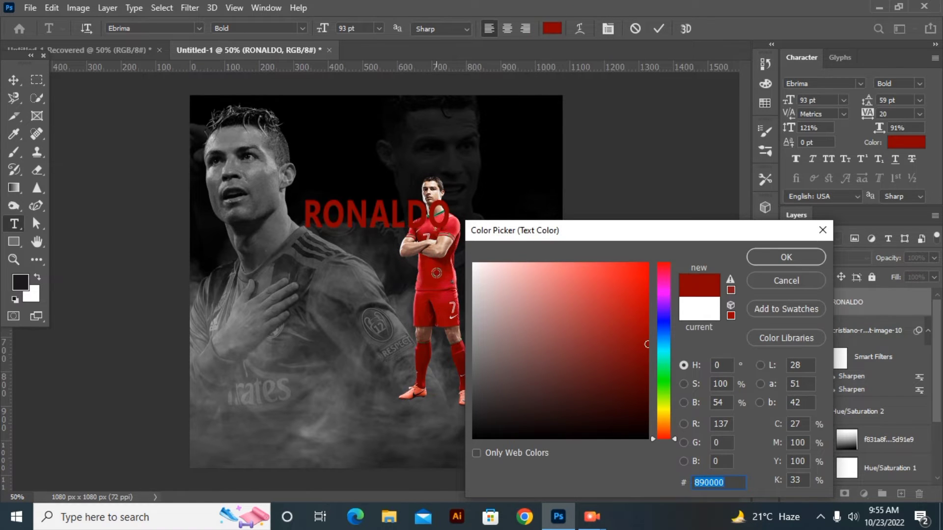
{"action": "left_click", "coordinate": [804, 259]}
{"action": "left_click", "coordinate": [317, 206]}
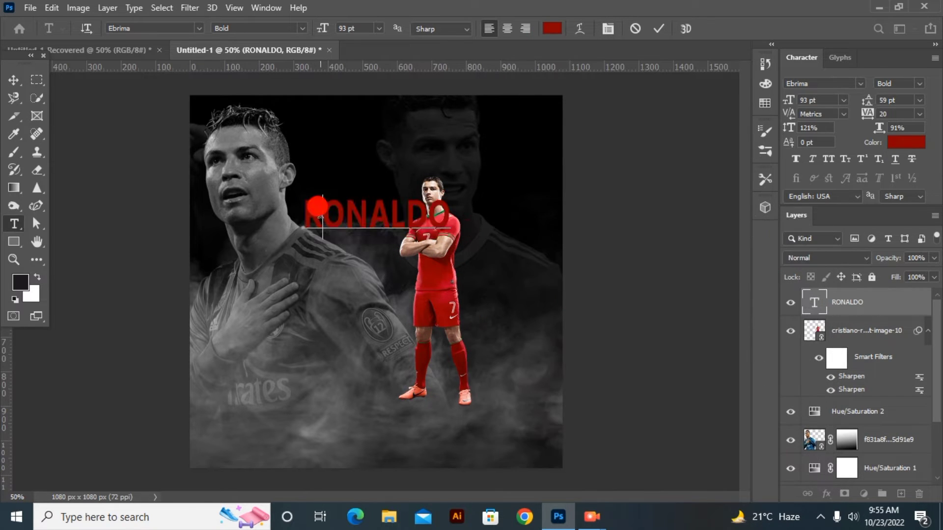
Break the RONALDO text so that each letter sits on its own line, stacked vertically
{"action": "key", "text": "Return"}
{"action": "left_click", "coordinate": [331, 236]}
{"action": "key", "text": "Return"}
{"action": "left_click", "coordinate": [326, 259]}
{"action": "key", "text": "Return"}
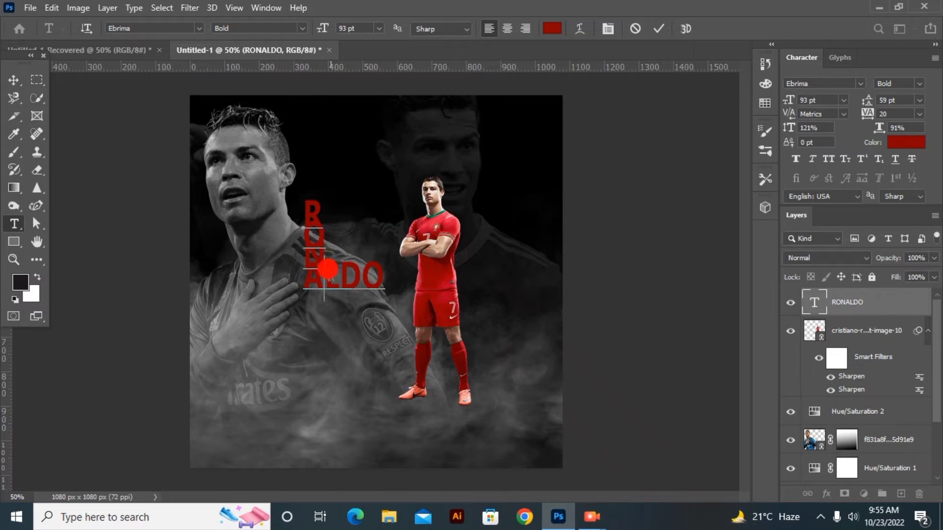
{"action": "left_click", "coordinate": [325, 282]}
{"action": "key", "text": "Return"}
{"action": "left_click", "coordinate": [325, 307]}
{"action": "key", "text": "Return"}
{"action": "left_click", "coordinate": [325, 322]}
{"action": "key", "text": "Return"}
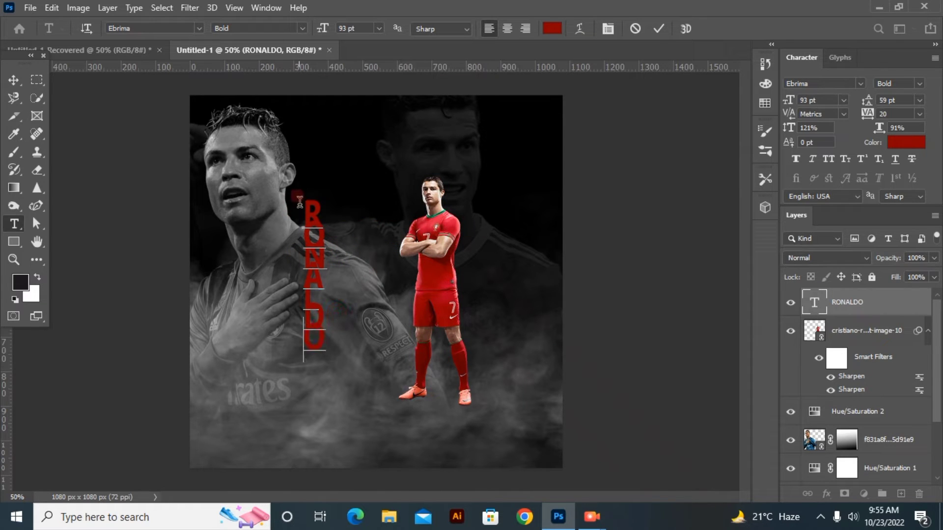
Set the stacked RONALDO text to 86 pt leading and 106% vertical scale, and move it beside the standing red-kit player
{"action": "left_click_drag", "start_coordinate": [302, 225], "coordinate": [312, 166]}
{"action": "left_click_drag", "start_coordinate": [300, 204], "coordinate": [354, 329]}
{"action": "mouse_move", "coordinate": [789, 129]}
{"action": "left_mouse_down"}
{"action": "mouse_move", "coordinate": [806, 155]}
{"action": "mouse_move", "coordinate": [790, 143]}
{"action": "left_mouse_up"}
{"action": "left_click_drag", "start_coordinate": [861, 102], "coordinate": [904, 127]}
{"action": "mouse_move", "coordinate": [789, 130]}
{"action": "left_mouse_down"}
{"action": "mouse_move", "coordinate": [760, 135]}
{"action": "mouse_move", "coordinate": [785, 140]}
{"action": "mouse_move", "coordinate": [774, 137]}
{"action": "left_mouse_up"}
{"action": "left_click_drag", "start_coordinate": [869, 106], "coordinate": [823, 118]}
{"action": "mouse_move", "coordinate": [280, 446]}
{"action": "left_mouse_down"}
{"action": "mouse_move", "coordinate": [363, 431]}
{"action": "mouse_move", "coordinate": [369, 448]}
{"action": "left_mouse_up"}
{"action": "left_click", "coordinate": [659, 29]}
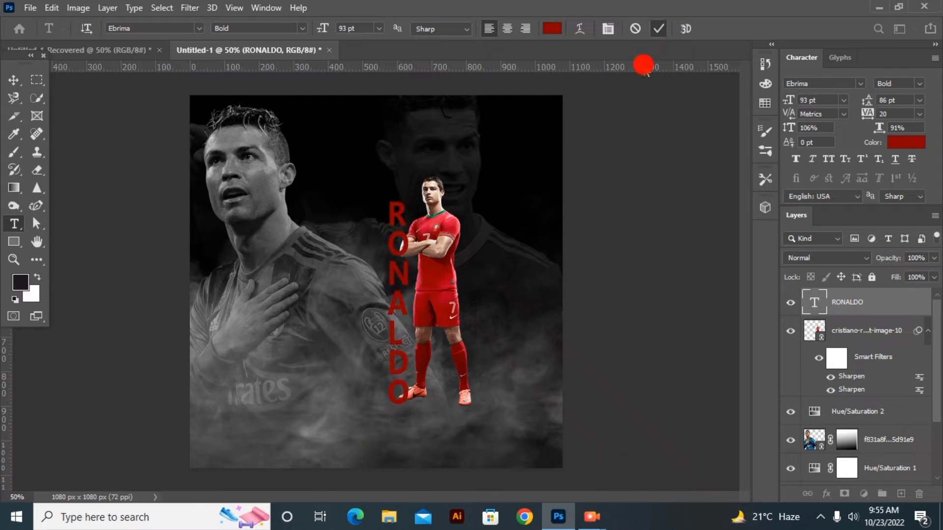
Move the RONALDO text layer beneath the standing player's image layer and keep the text layer selected
{"action": "left_click", "coordinate": [13, 80]}
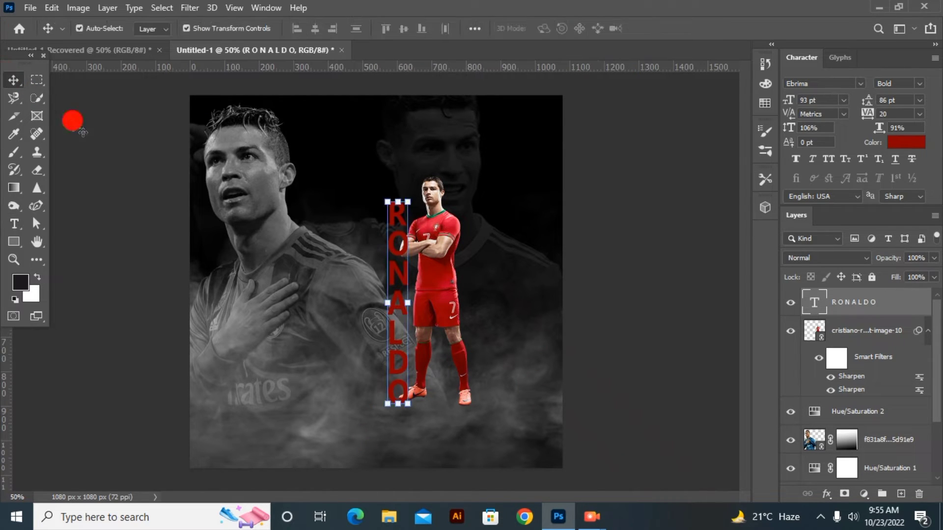
{"action": "left_click_drag", "start_coordinate": [892, 314], "coordinate": [884, 376]}
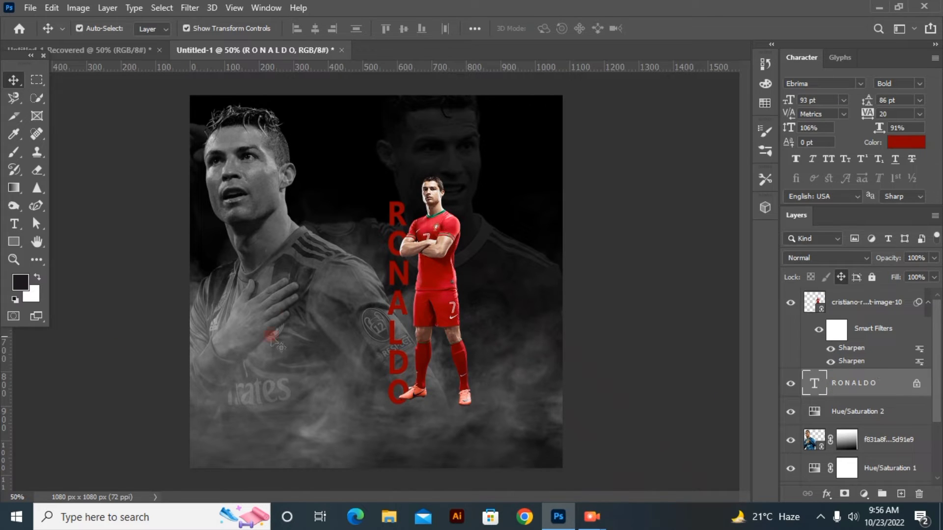
{"action": "left_click", "coordinate": [402, 284]}
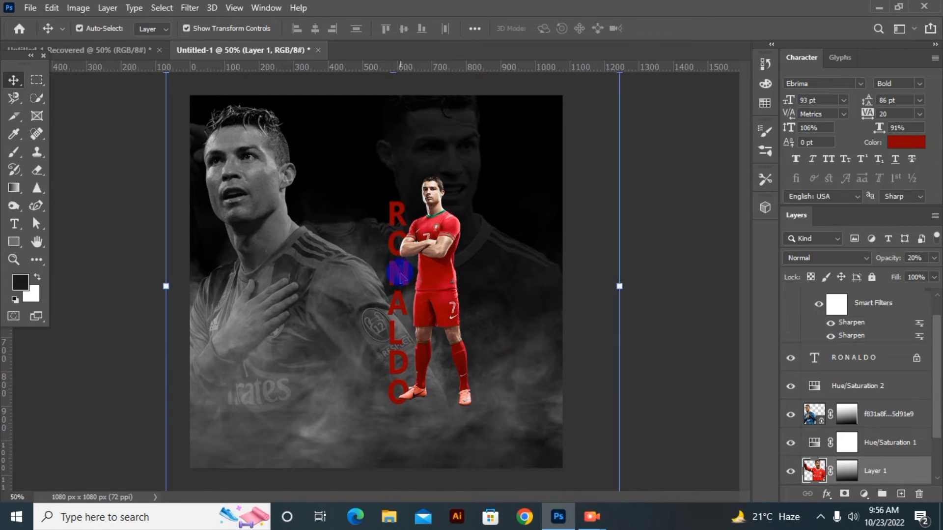
{"action": "left_click", "coordinate": [869, 362]}
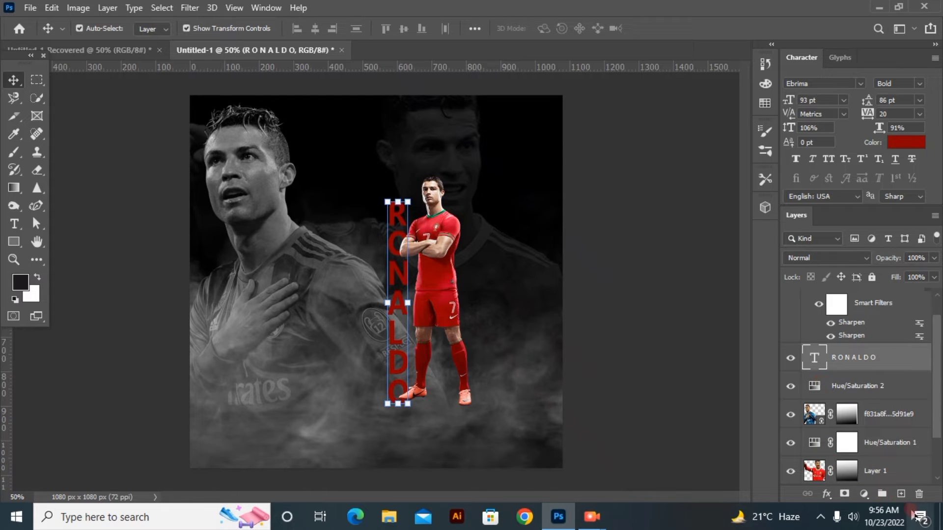
{"action": "left_click", "coordinate": [893, 362]}
{"action": "right_click", "coordinate": [892, 362]}
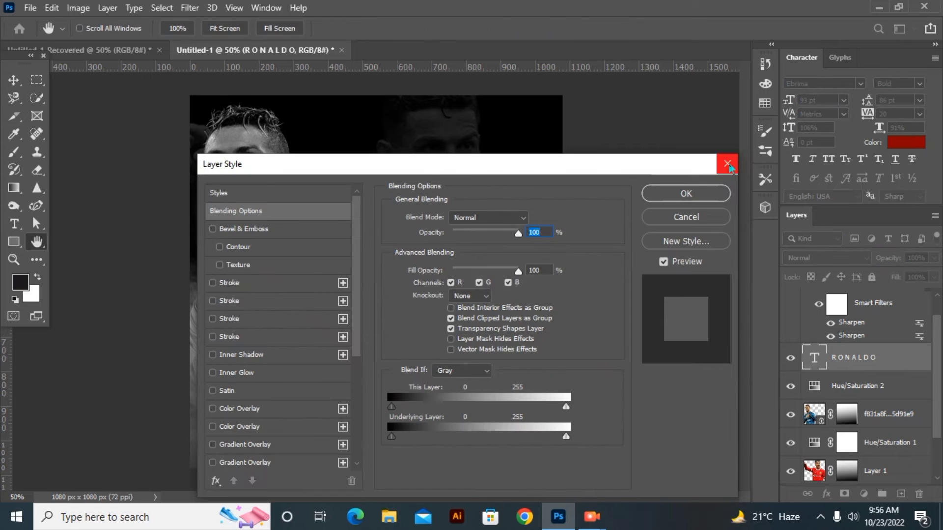
{"action": "left_click", "coordinate": [726, 164]}
Lower the RONALDO layer's opacity to 68% and add a duplicate at 100% opacity, offset slightly left and down
{"action": "left_click_drag", "start_coordinate": [888, 261], "coordinate": [876, 264]}
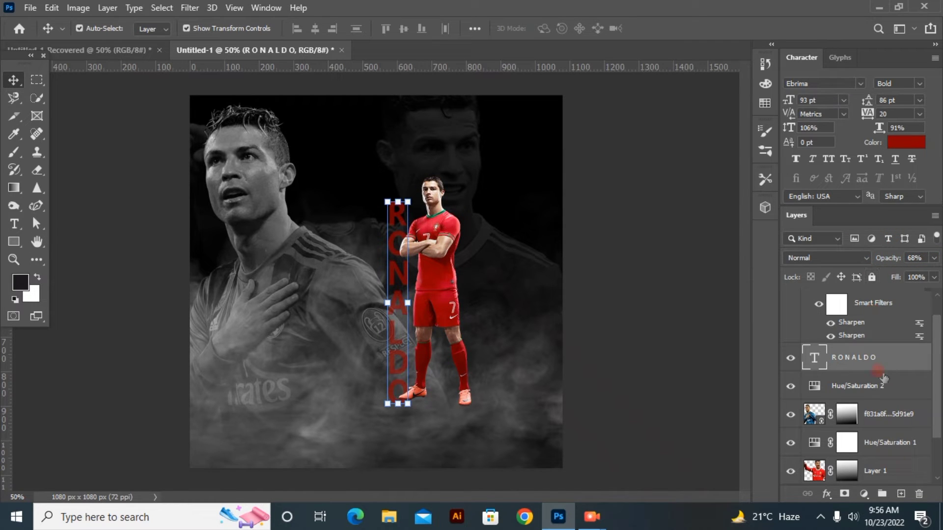
{"action": "key", "text": "ctrl+j"}
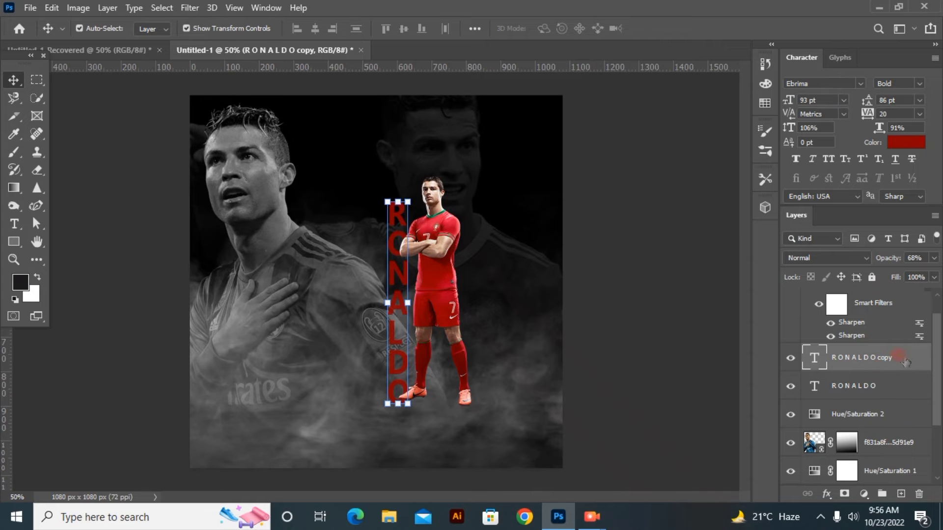
{"action": "left_click_drag", "start_coordinate": [885, 257], "coordinate": [940, 265]}
{"action": "left_click_drag", "start_coordinate": [395, 246], "coordinate": [393, 222]}
{"action": "left_click", "coordinate": [670, 386]}
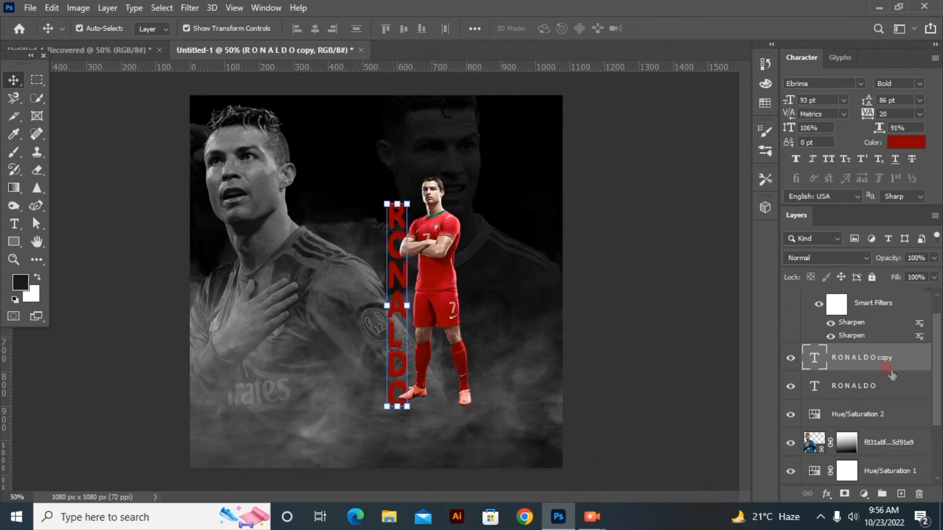
Duplicate the RONALDO copy layer and give the new duplicate a 1 px white inside Stroke at 91% opacity
{"action": "key", "text": "ctrl+j"}
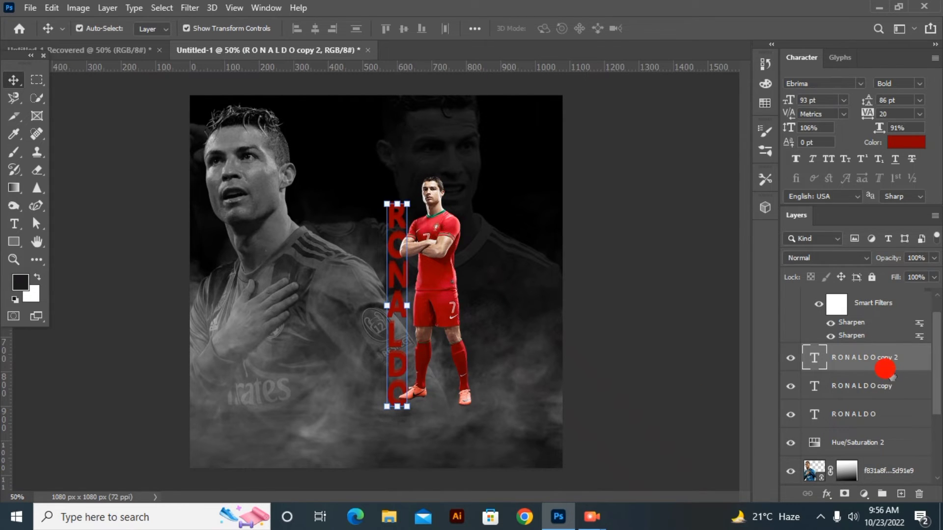
{"action": "double_click", "coordinate": [889, 371]}
{"action": "left_click", "coordinate": [213, 336]}
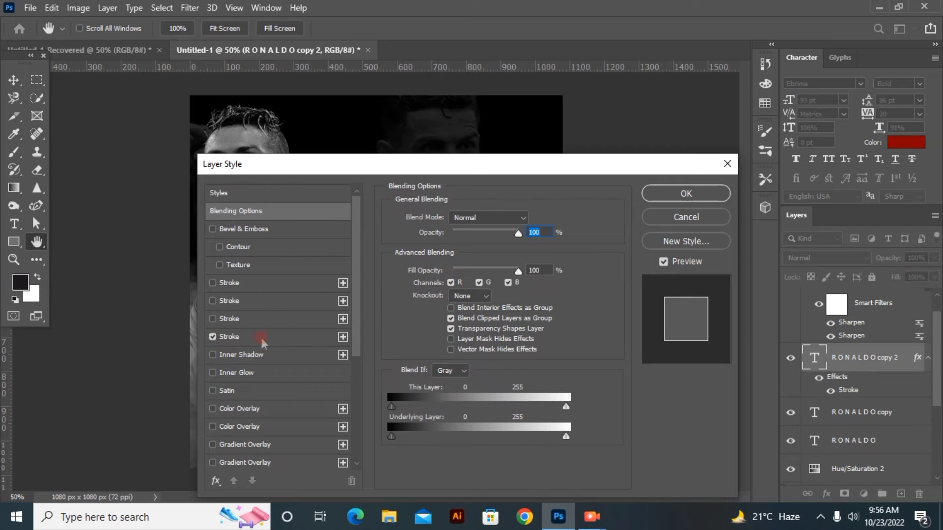
{"action": "left_click", "coordinate": [294, 337]}
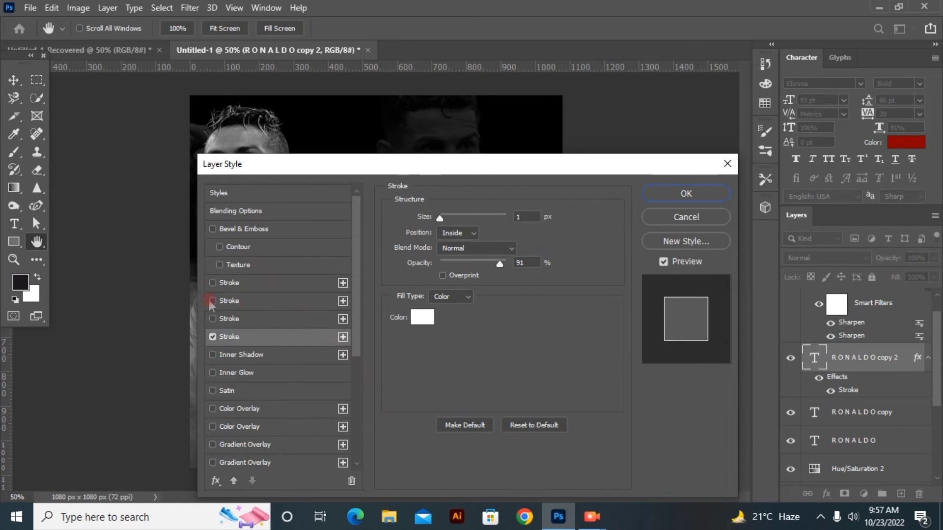
Add Bevel & Emboss to the stroked RONALDO duplicate and reduce its fill opacity to 0%
{"action": "left_click", "coordinate": [265, 230]}
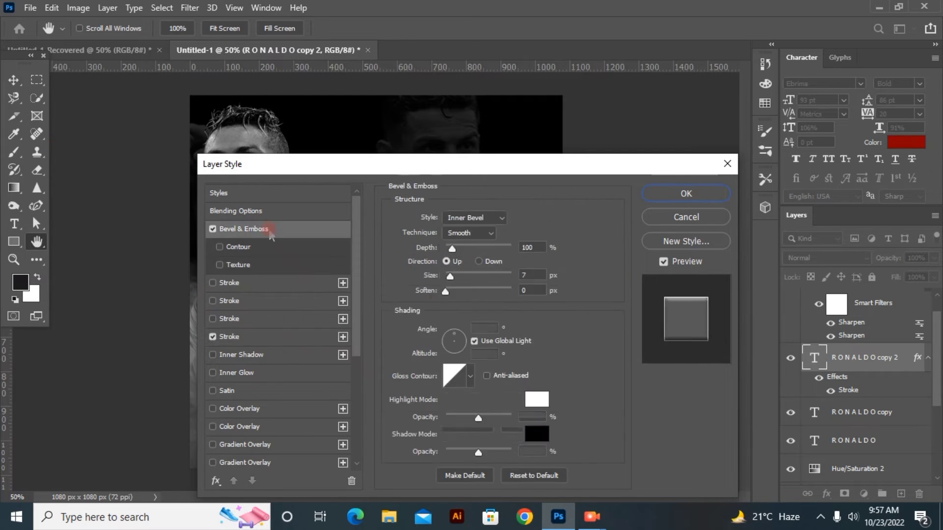
{"action": "left_click", "coordinate": [280, 193]}
{"action": "left_click", "coordinate": [284, 210]}
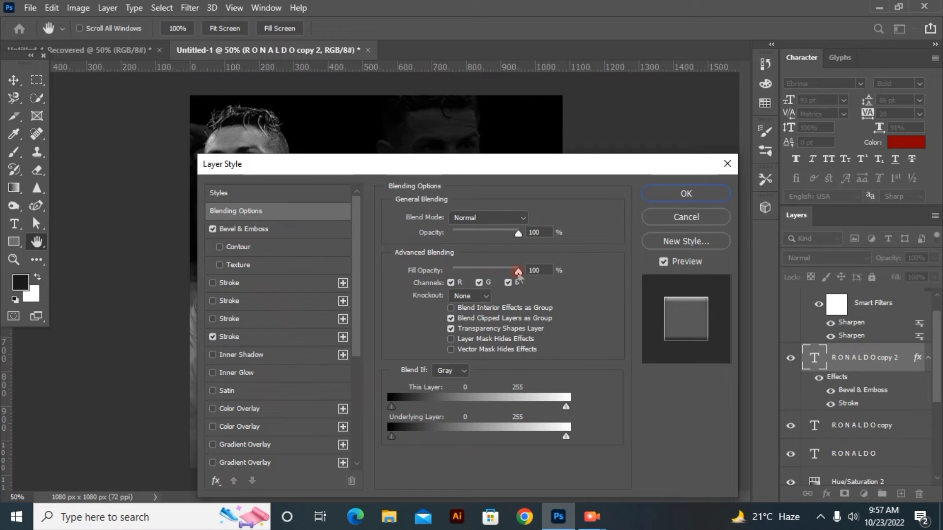
{"action": "left_click_drag", "start_coordinate": [519, 272], "coordinate": [453, 272]}
{"action": "left_click_drag", "start_coordinate": [541, 167], "coordinate": [833, 45]}
{"action": "left_click_drag", "start_coordinate": [805, 115], "coordinate": [861, 88]}
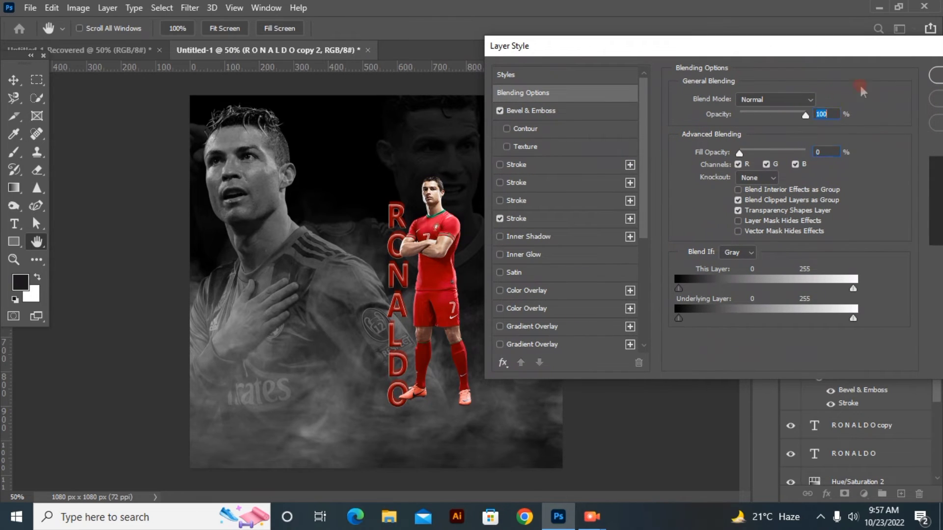
Turn off Bevel & Emboss on the outlined RONALDO duplicate and shift the outline slightly left of the red letters
{"action": "left_click", "coordinate": [540, 111]}
{"action": "left_click", "coordinate": [500, 110]}
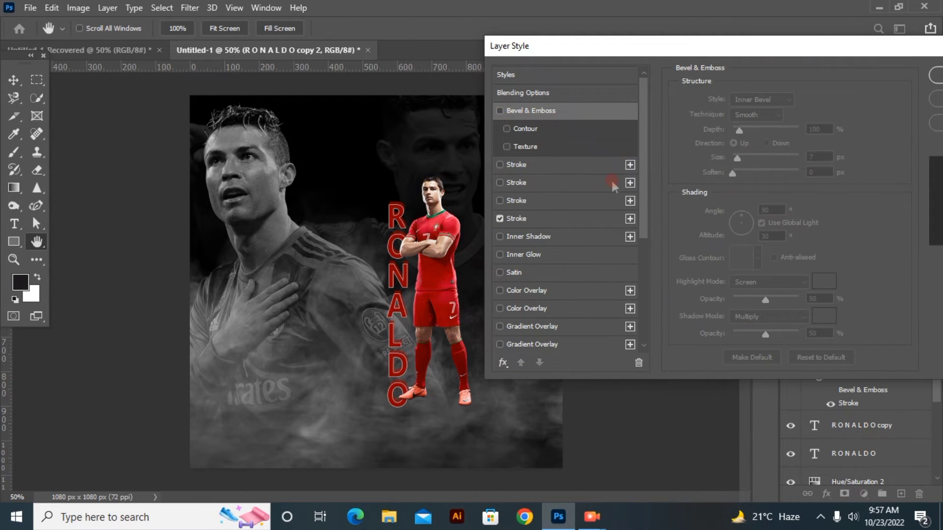
{"action": "left_click_drag", "start_coordinate": [644, 44], "coordinate": [684, 53]}
{"action": "left_click", "coordinate": [710, 93]}
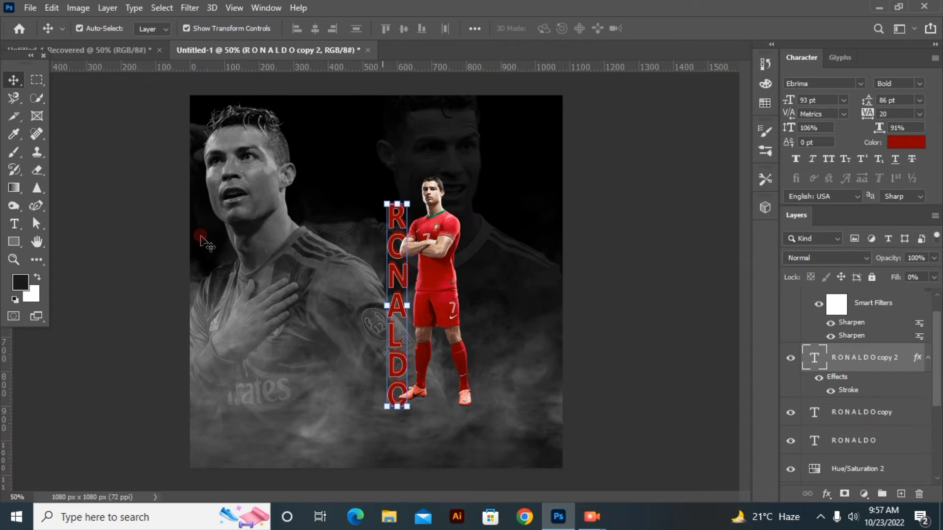
{"action": "left_click_drag", "start_coordinate": [391, 252], "coordinate": [385, 253]}
{"action": "left_click", "coordinate": [646, 277]}
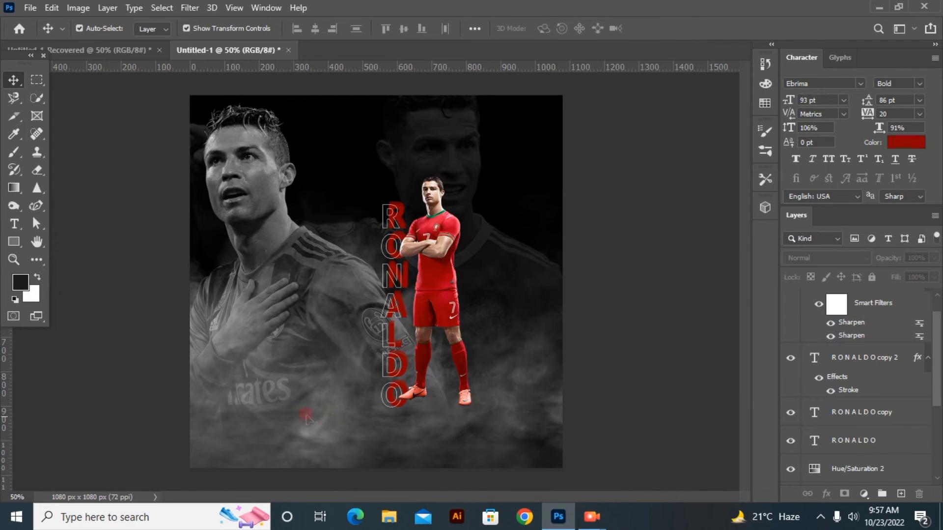
Add the text PORTAGAL in dark red Ebrima Bold at 93 pt across the large player's chest
{"action": "left_click", "coordinate": [14, 223]}
{"action": "left_click", "coordinate": [261, 248]}
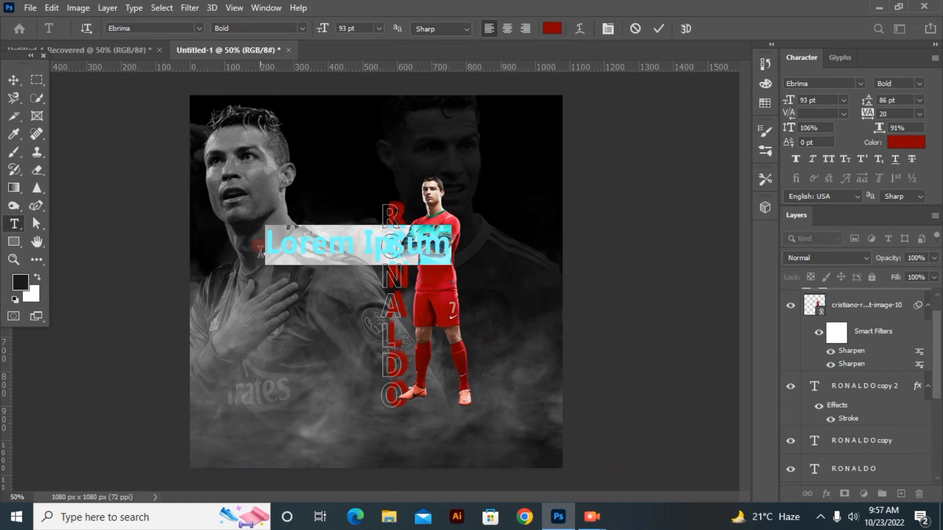
{"action": "key", "text": "Delete"}
{"action": "type", "text": "PORT"}
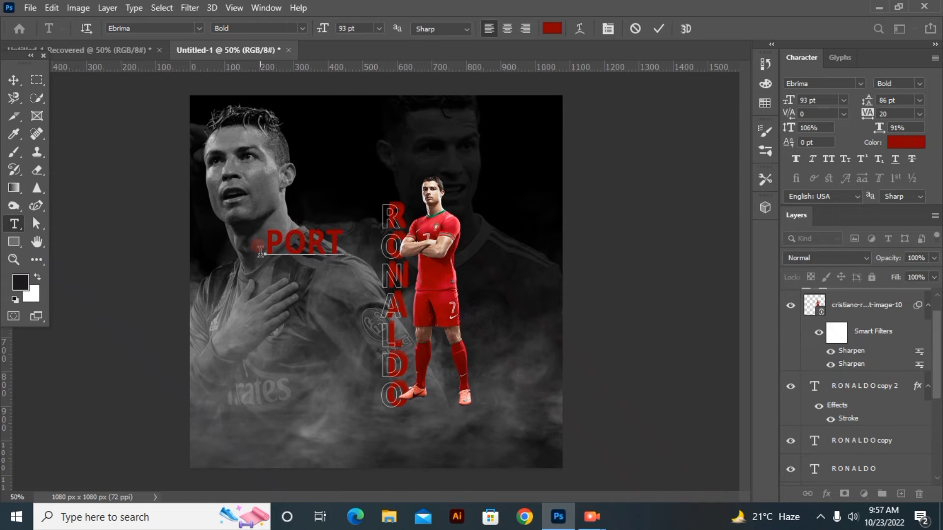
{"action": "type", "text": "AGAL"}
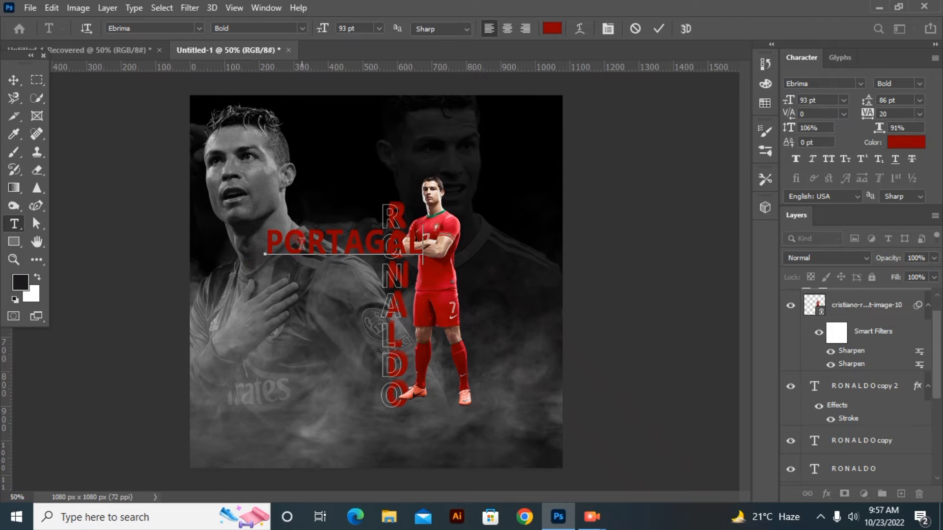
Stack the new word's letters vertically on separate lines, correcting the spelling to PORTUGAL
{"action": "left_click", "coordinate": [286, 246]}
{"action": "key", "text": "Return"}
{"action": "left_click", "coordinate": [285, 269]}
{"action": "key", "text": "Return"}
{"action": "left_click", "coordinate": [285, 300]}
{"action": "key", "text": "Return"}
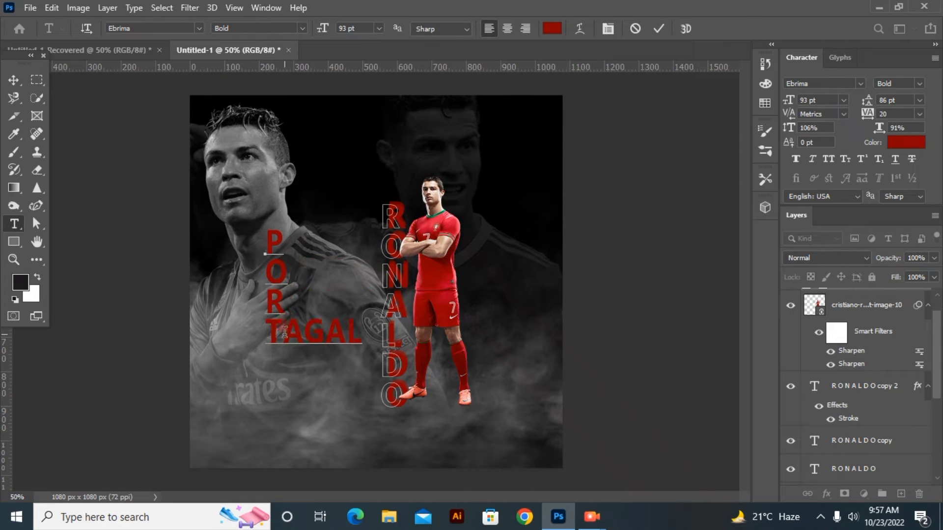
{"action": "left_click", "coordinate": [283, 332]}
{"action": "key", "text": "Return"}
{"action": "left_click", "coordinate": [283, 357]}
{"action": "key", "text": "Return"}
{"action": "left_click", "coordinate": [282, 393]}
{"action": "key", "text": "Return"}
{"action": "left_click", "coordinate": [281, 427]}
{"action": "key", "text": "Return"}
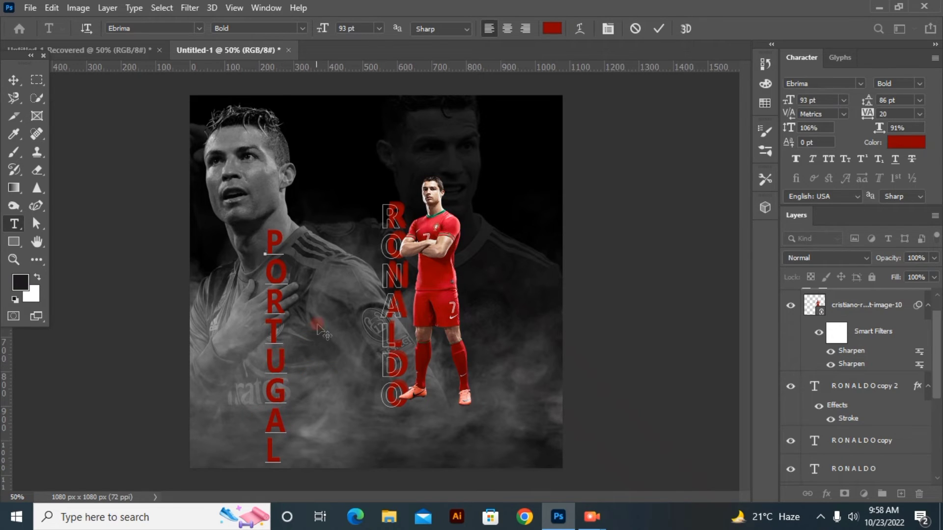
Change the colour of the whole PORTUGAL text to white
{"action": "left_click_drag", "start_coordinate": [265, 223], "coordinate": [322, 512]}
{"action": "left_click", "coordinate": [556, 29]}
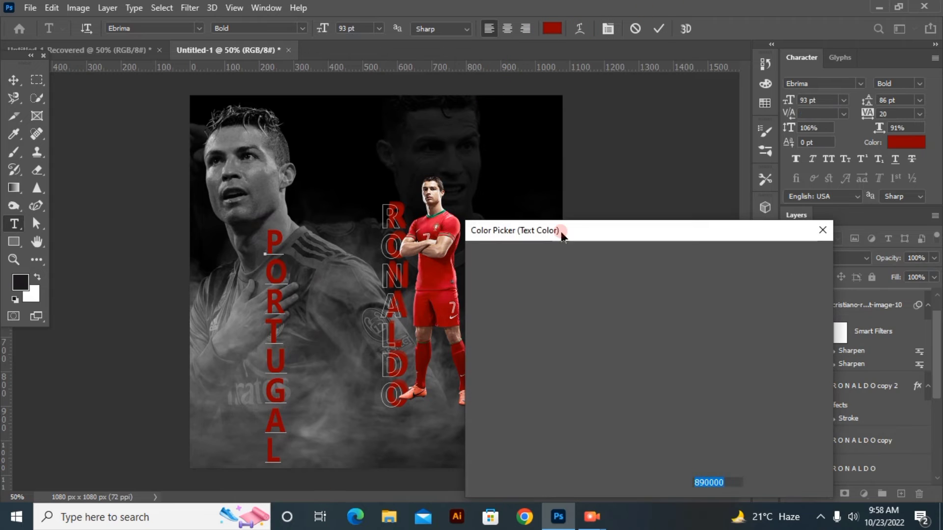
{"action": "left_click_drag", "start_coordinate": [530, 285], "coordinate": [470, 258]}
{"action": "left_click", "coordinate": [791, 255]}
Set the PORTUGAL text to 34 pt with 60 pt leading and 103% vertical scale, and place it just left of the outlined RONALDO
{"action": "left_click_drag", "start_coordinate": [788, 99], "coordinate": [788, 128]}
{"action": "left_click_drag", "start_coordinate": [863, 100], "coordinate": [780, 100]}
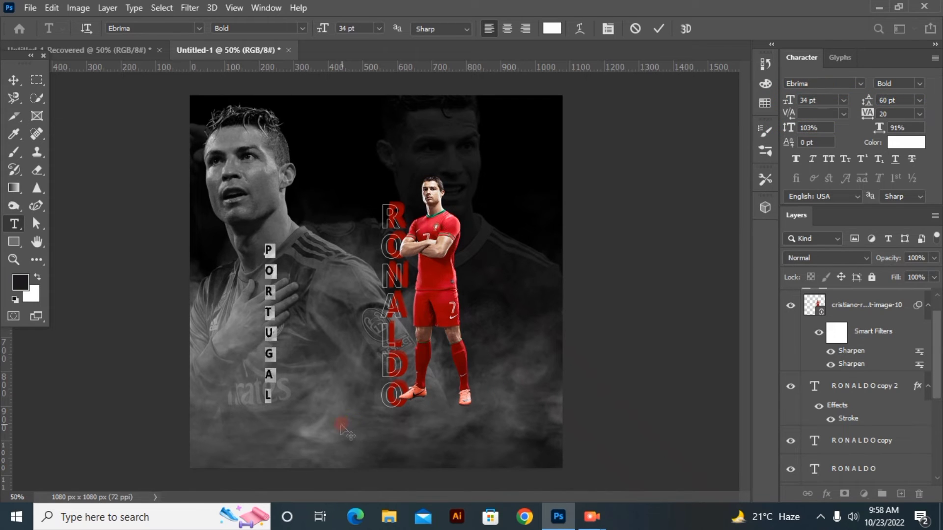
{"action": "left_click_drag", "start_coordinate": [341, 430], "coordinate": [442, 430]}
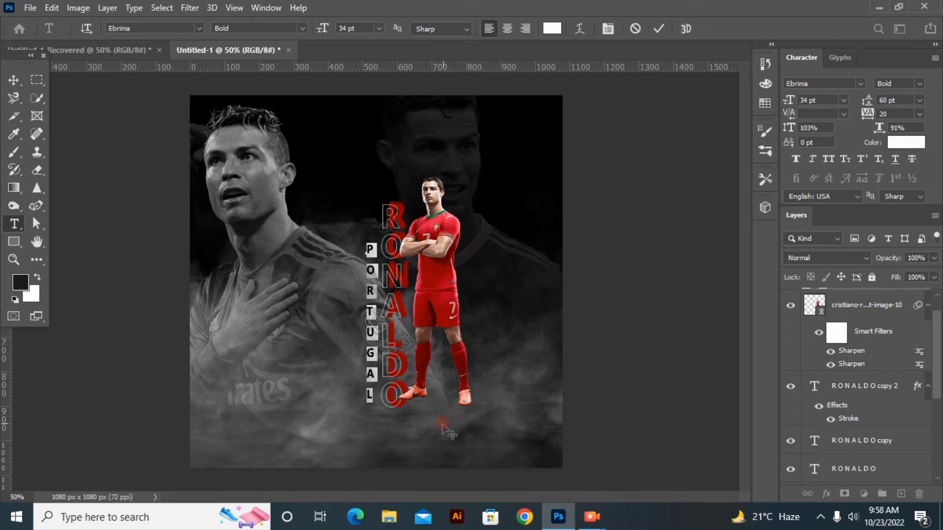
{"action": "left_click", "coordinate": [661, 27]}
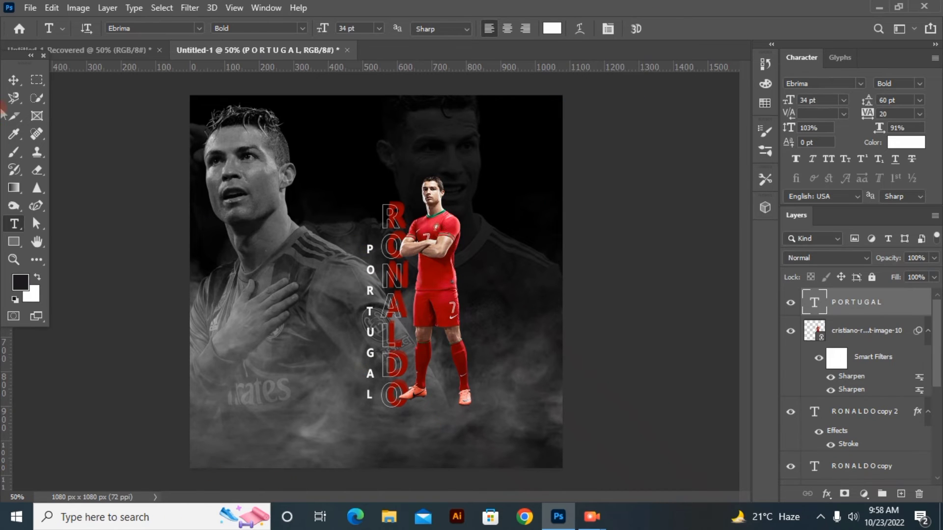
Add the white text CRISTIANO RONALDO POSTER at 34 pt below the vertical titles, shifted slightly left
{"action": "left_click", "coordinate": [310, 418]}
{"action": "key", "text": "BackSpace"}
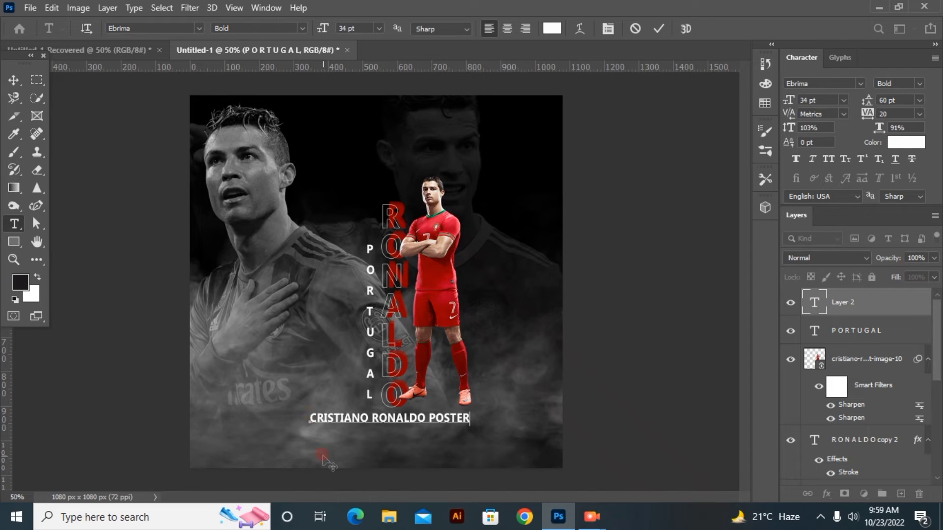
{"action": "left_click_drag", "start_coordinate": [340, 455], "coordinate": [321, 456]}
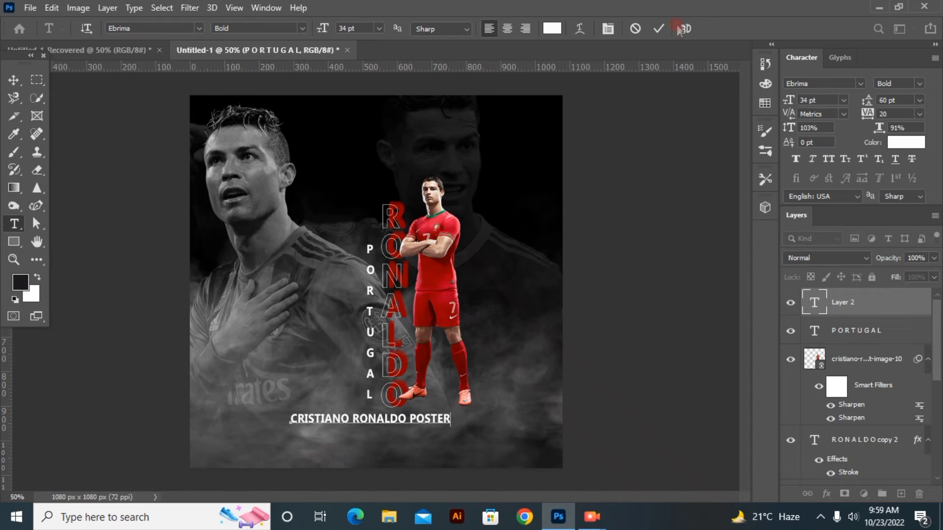
{"action": "left_click", "coordinate": [659, 29]}
Reduce the CRISTIANO RONALDO POSTER text to 21 pt and centre it horizontally on the canvas below the vertical titles
{"action": "left_click_drag", "start_coordinate": [290, 418], "coordinate": [451, 418]}
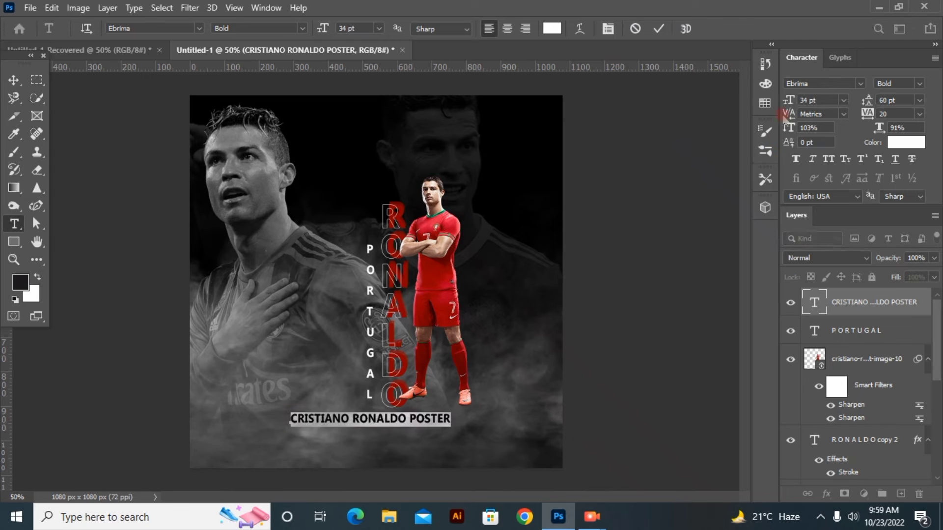
{"action": "left_click_drag", "start_coordinate": [788, 98], "coordinate": [422, 439]}
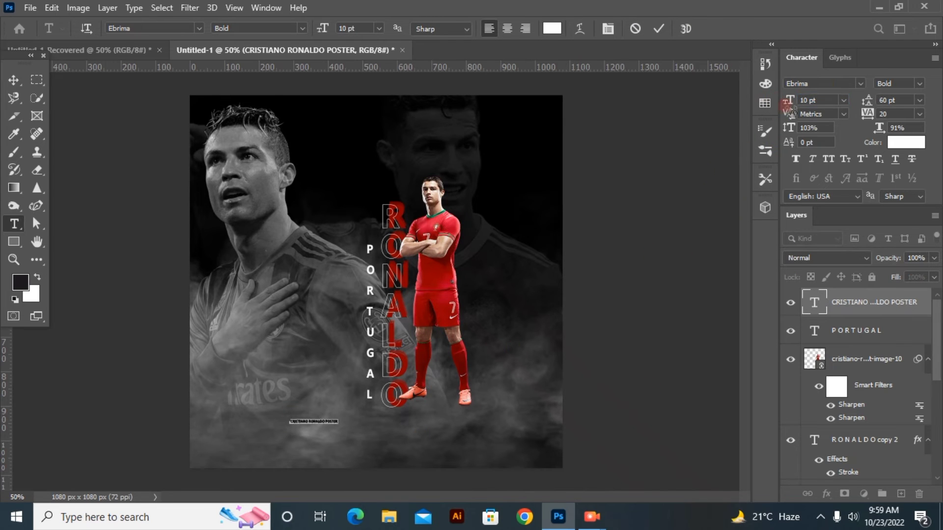
{"action": "left_click_drag", "start_coordinate": [789, 104], "coordinate": [792, 98]}
{"action": "left_click_drag", "start_coordinate": [343, 466], "coordinate": [379, 461]}
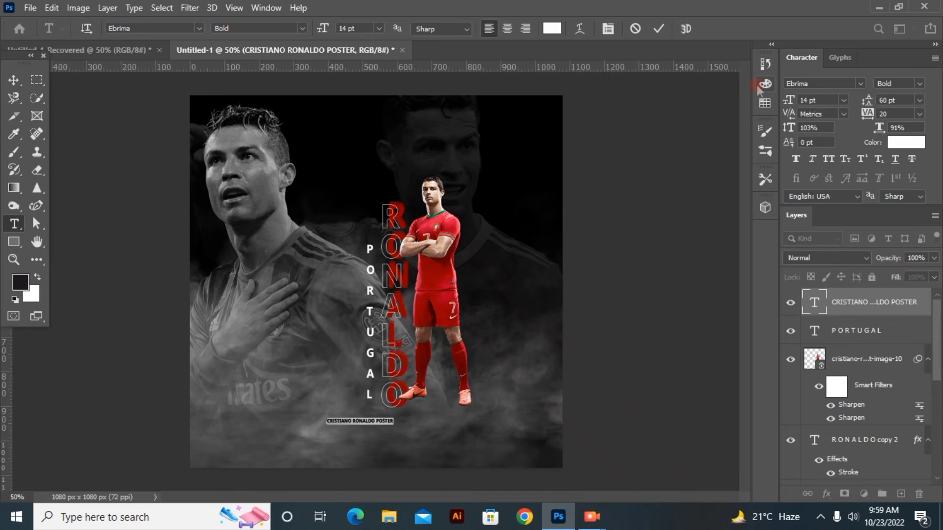
{"action": "left_click_drag", "start_coordinate": [789, 98], "coordinate": [402, 490]}
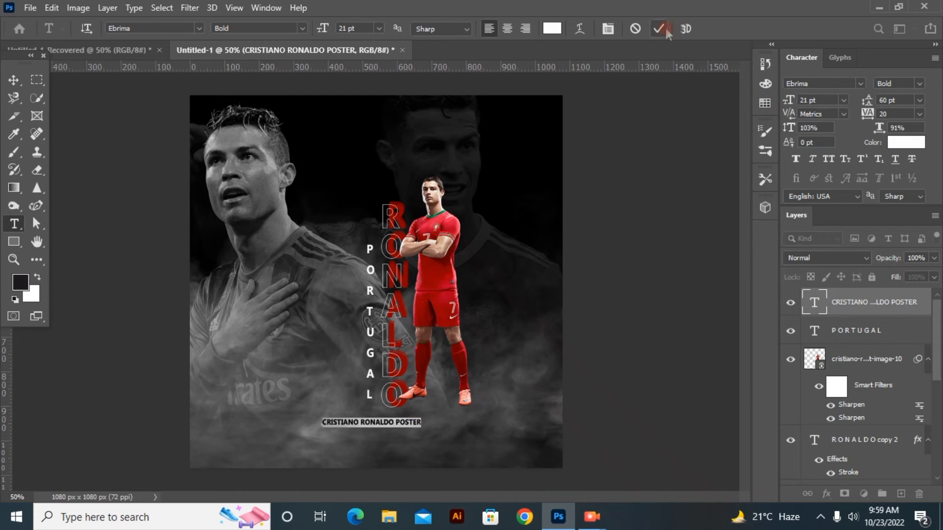
Add a centred white Lorem ipsum paragraph below CRISTIANO RONALDO POSTER at 14 pt with 22 pt leading
{"action": "left_click", "coordinate": [659, 29]}
{"action": "key", "text": "ctrl+plus"}
{"action": "key", "text": "ctrl+plus"}
{"action": "left_click_drag", "start_coordinate": [279, 345], "coordinate": [456, 416]}
{"action": "left_click_drag", "start_coordinate": [868, 104], "coordinate": [781, 102]}
{"action": "left_click", "coordinate": [507, 28]}
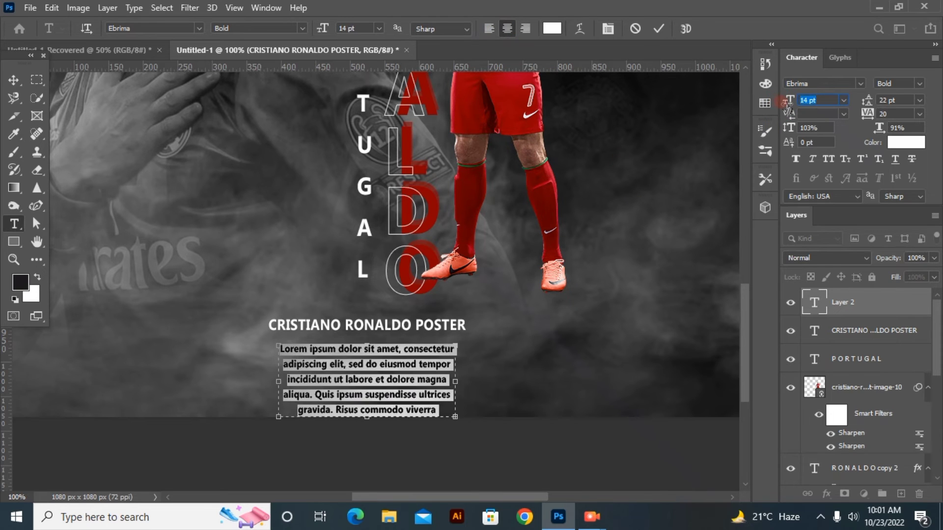
{"action": "left_click", "coordinate": [659, 28]}
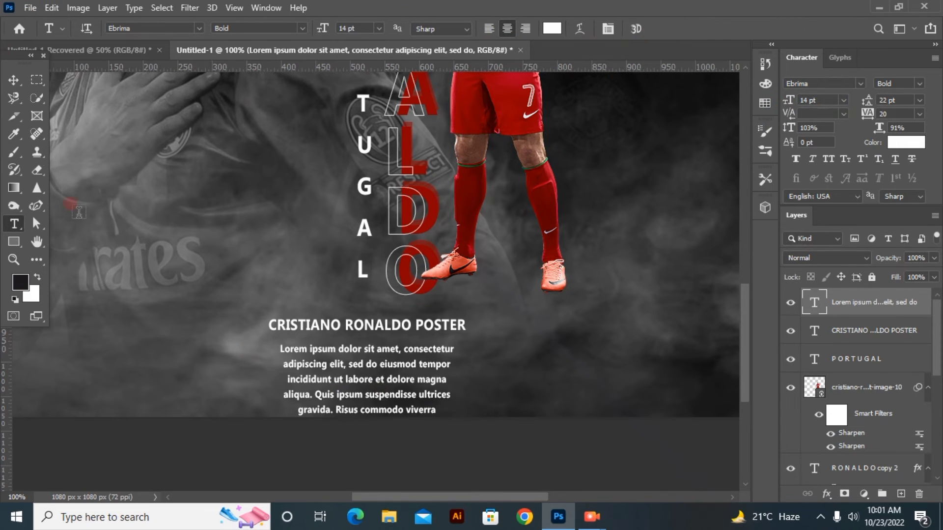
Scale the Lorem ipsum paragraph down to about 8.2 pt text and centre it below the caption
{"action": "left_click", "coordinate": [11, 80]}
{"action": "left_click_drag", "start_coordinate": [455, 416], "coordinate": [317, 383]}
{"action": "left_click_drag", "start_coordinate": [318, 373], "coordinate": [361, 391]}
{"action": "left_click", "coordinate": [684, 28]}
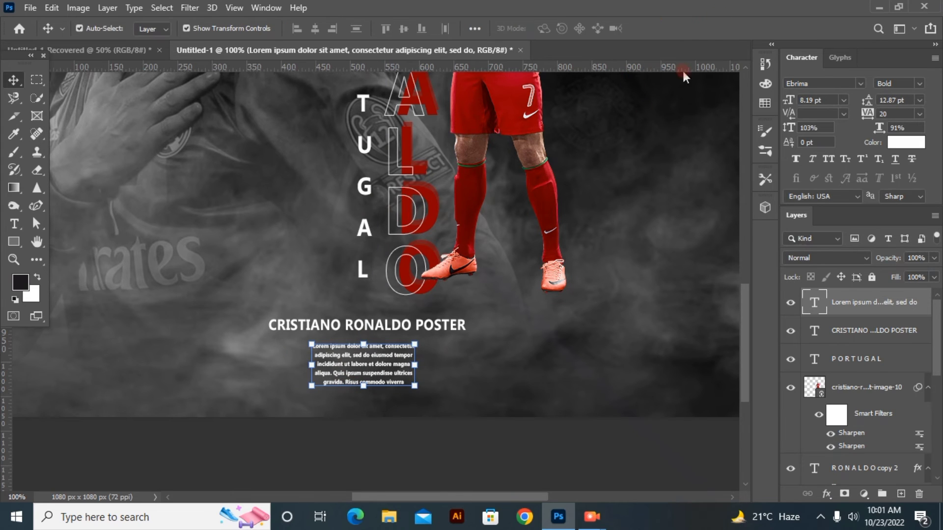
Set the Lorem ipsum text to 11 pt, then enlarge its box to about 130% and centre it right below the caption
{"action": "key", "text": "t"}
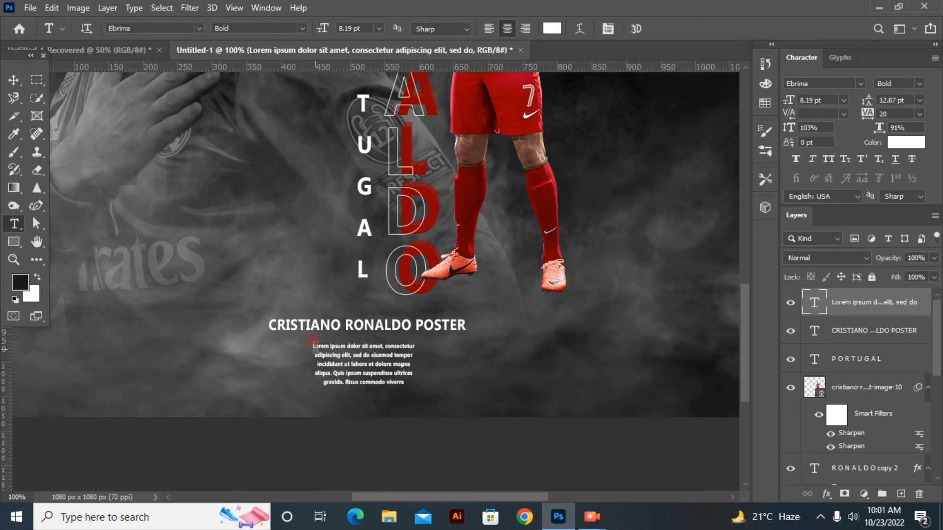
{"action": "left_click_drag", "start_coordinate": [313, 343], "coordinate": [495, 379]}
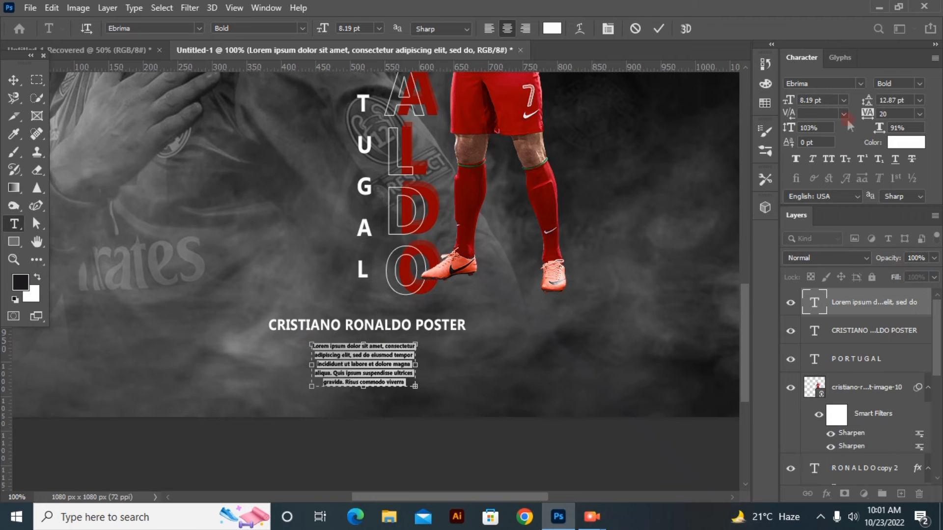
{"action": "left_click_drag", "start_coordinate": [783, 101], "coordinate": [788, 109]}
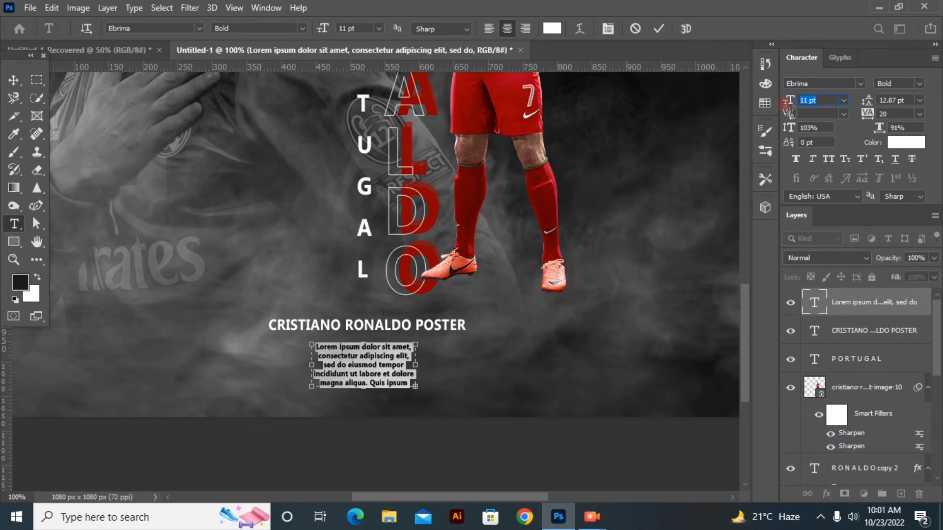
{"action": "left_click", "coordinate": [13, 81]}
{"action": "left_click_drag", "start_coordinate": [416, 385], "coordinate": [446, 406]}
{"action": "mouse_move", "coordinate": [384, 381]}
{"action": "left_mouse_down"}
{"action": "mouse_move", "coordinate": [366, 378]}
{"action": "mouse_move", "coordinate": [373, 375]}
{"action": "left_mouse_up"}
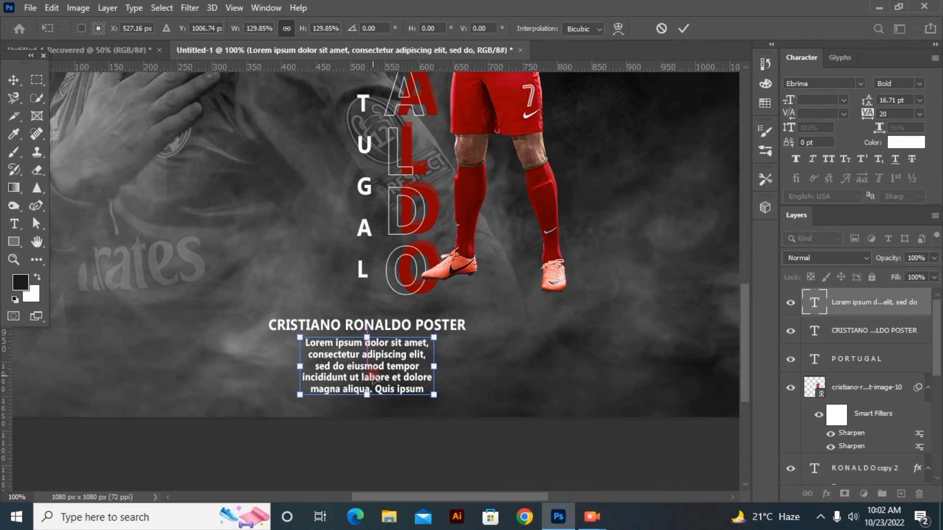
{"action": "left_click", "coordinate": [684, 28]}
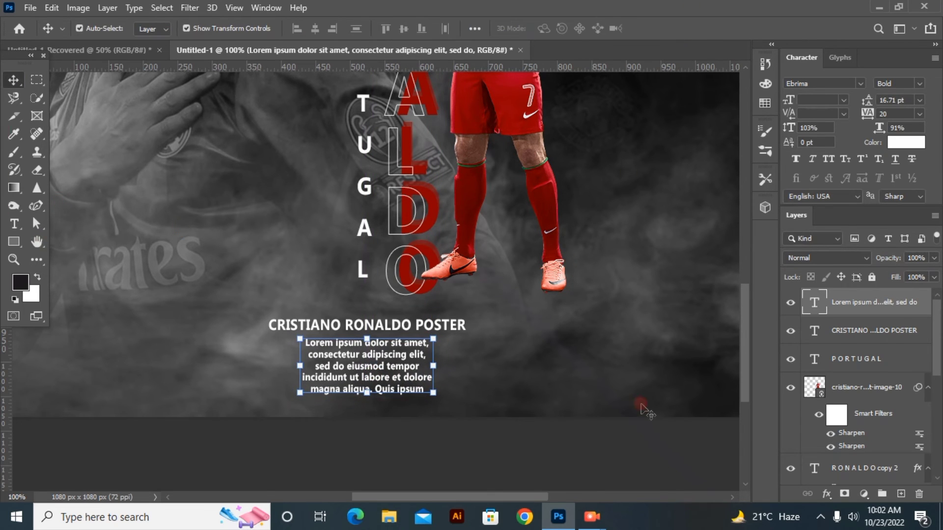
Paint a soft dark shadow spot between the standing player's feet on a new layer with a 149 px soft round brush
{"action": "left_click", "coordinate": [899, 492]}
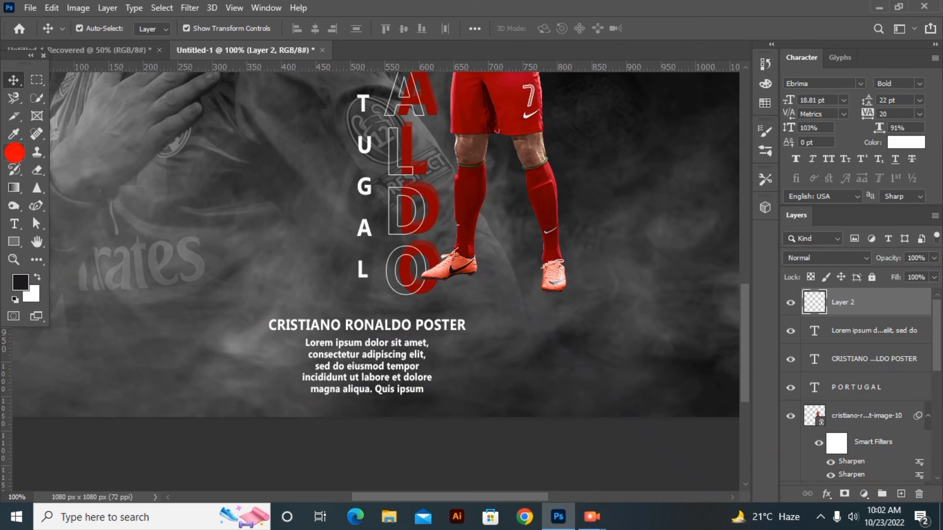
{"action": "left_click", "coordinate": [14, 152]}
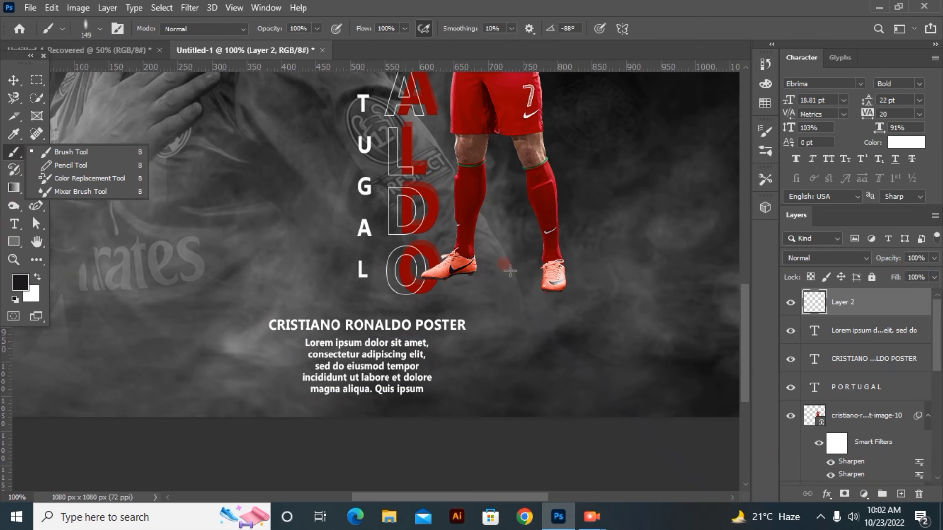
{"action": "left_click", "coordinate": [100, 28]}
{"action": "mouse_move", "coordinate": [44, 100]}
{"action": "left_mouse_down"}
{"action": "mouse_move", "coordinate": [73, 89]}
{"action": "mouse_move", "coordinate": [36, 88]}
{"action": "mouse_move", "coordinate": [94, 93]}
{"action": "mouse_move", "coordinate": [44, 95]}
{"action": "mouse_move", "coordinate": [61, 110]}
{"action": "left_mouse_up"}
{"action": "left_click", "coordinate": [368, 10]}
{"action": "left_click", "coordinate": [509, 261]}
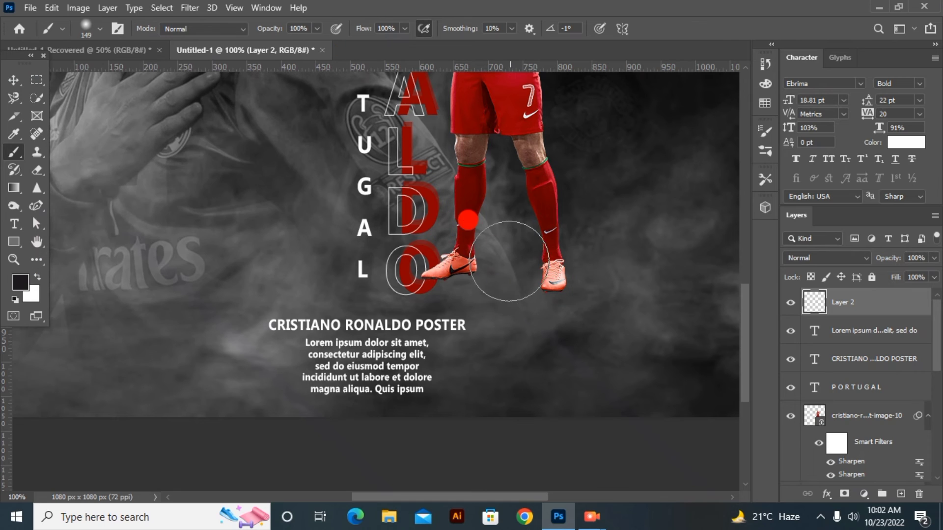
{"action": "left_click", "coordinate": [494, 261]}
Flatten the shadow spot into a thin ellipse under the foot without the RONALDO overlap, and place its layer beneath the standing player's layer
{"action": "left_click", "coordinate": [14, 80]}
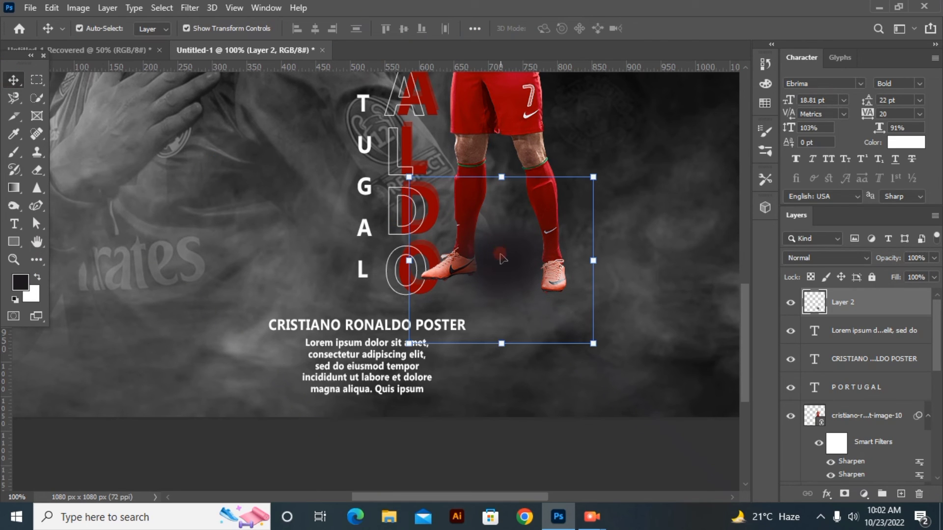
{"action": "left_click", "coordinate": [506, 205]}
{"action": "left_click_drag", "start_coordinate": [501, 177], "coordinate": [546, 287]}
{"action": "left_click_drag", "start_coordinate": [844, 302], "coordinate": [905, 378]}
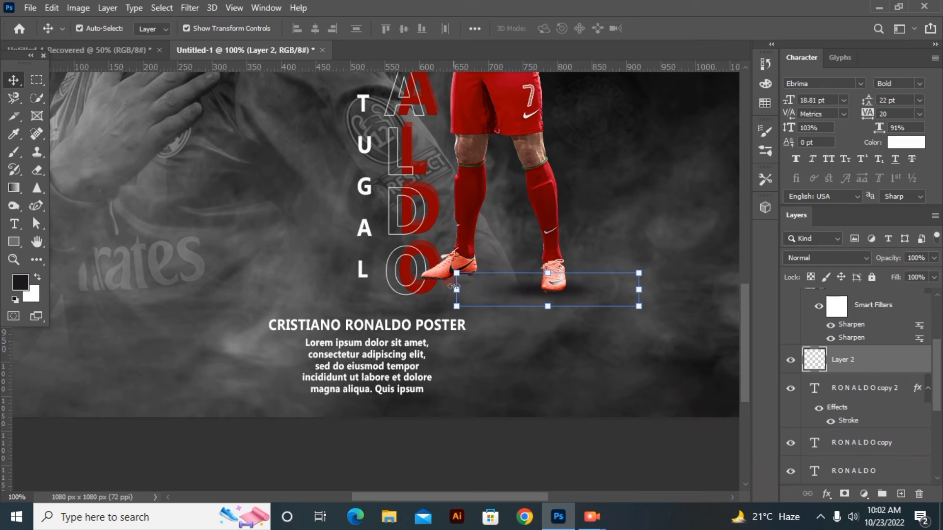
Narrow the shadow to about 53% width, skew it slightly, and fit it under the player's foot farther from the RONALDO text
{"action": "key", "text": "ctrl"}
{"action": "left_click_drag", "start_coordinate": [458, 289], "coordinate": [559, 301]}
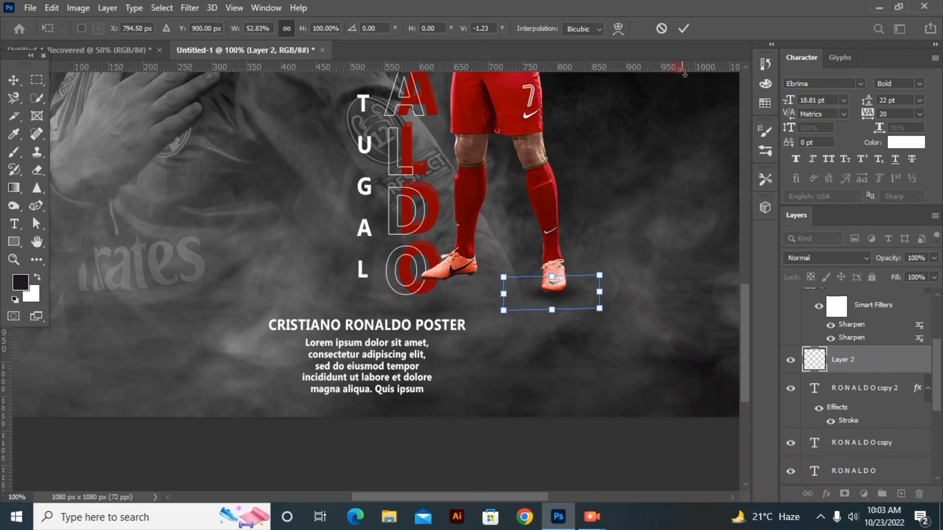
{"action": "left_click", "coordinate": [664, 121]}
{"action": "left_click", "coordinate": [577, 444]}
Duplicate the shadow layer and move the copy under the player's other foot, beside the RONALDO text
{"action": "left_click", "coordinate": [554, 300]}
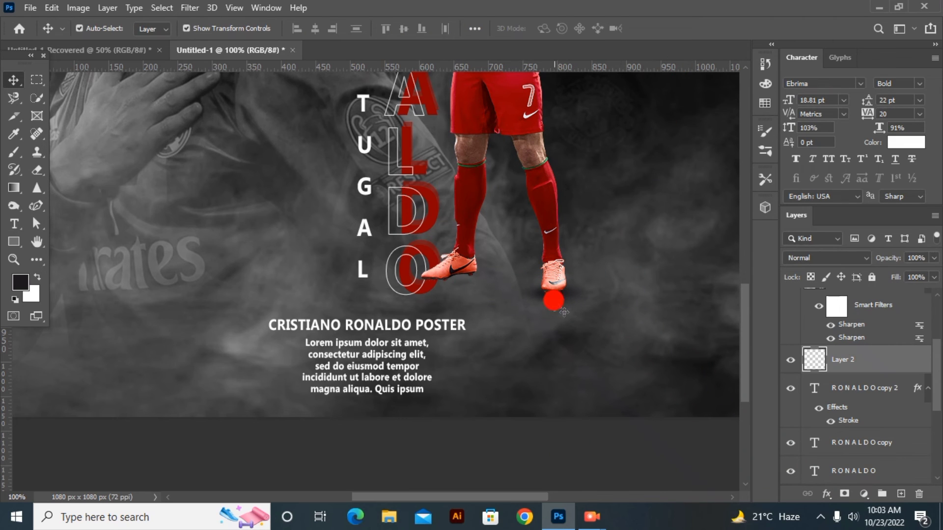
{"action": "key", "text": "ctrl+j"}
{"action": "left_click", "coordinate": [559, 295]}
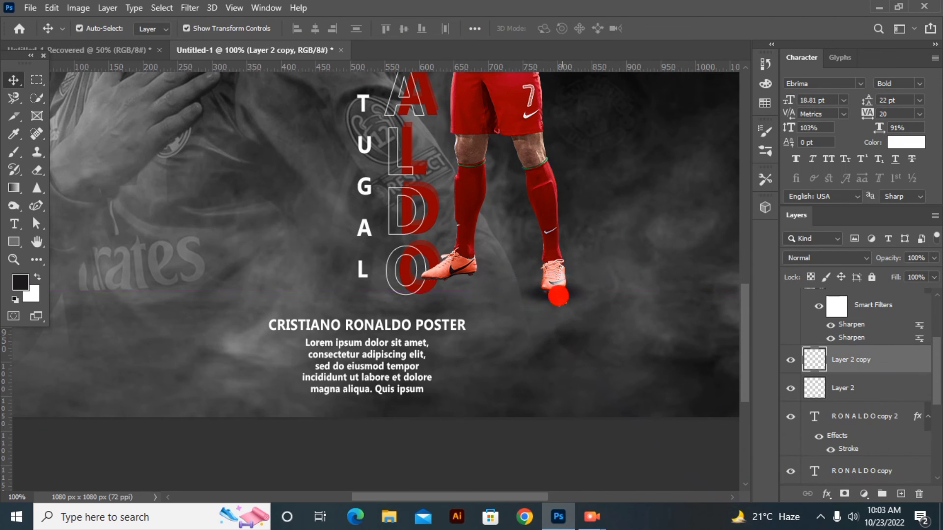
{"action": "left_click_drag", "start_coordinate": [558, 295], "coordinate": [458, 276]}
{"action": "left_click", "coordinate": [478, 452]}
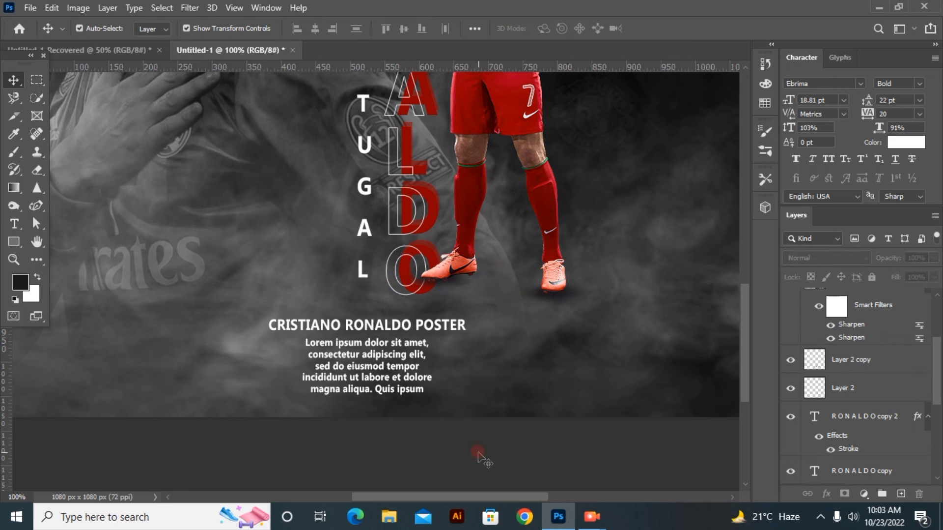
Delete the Lorem ipsum paragraph below the caption
{"action": "key", "text": "ctrl+minus"}
{"action": "key", "text": "ctrl+minus"}
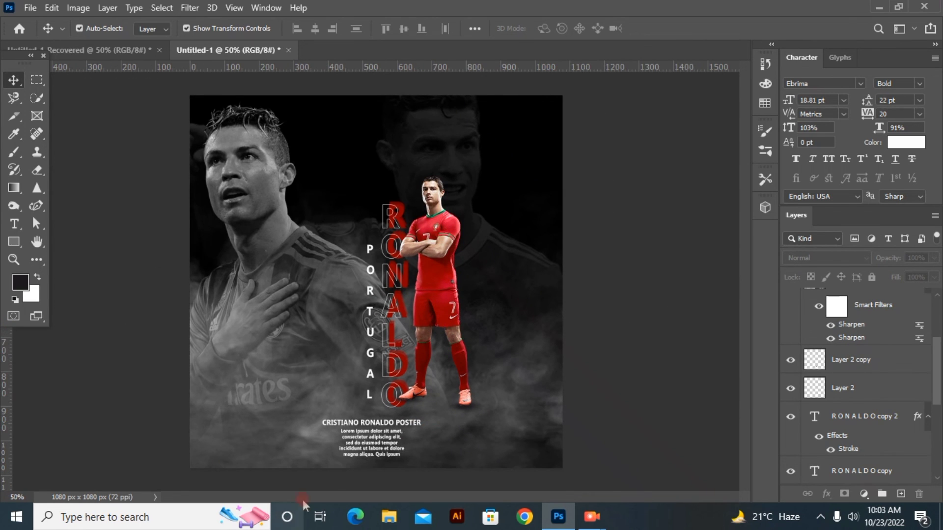
{"action": "left_click", "coordinate": [344, 446]}
{"action": "key", "text": "Delete"}
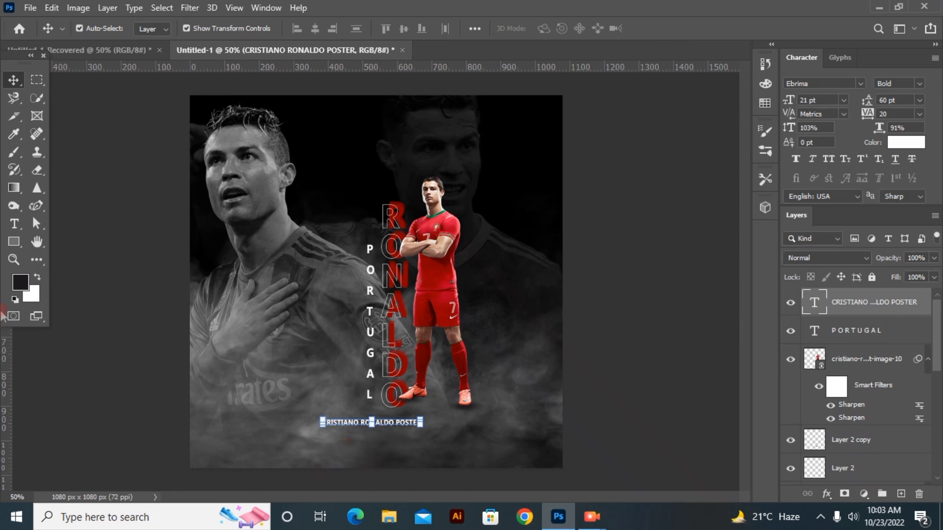
Add a new centred Lorem ipsum paragraph below the caption at 14 pt with 17 pt leading
{"action": "key", "text": "t"}
{"action": "left_click_drag", "start_coordinate": [322, 440], "coordinate": [451, 465]}
{"action": "left_click_drag", "start_coordinate": [860, 101], "coordinate": [840, 112]}
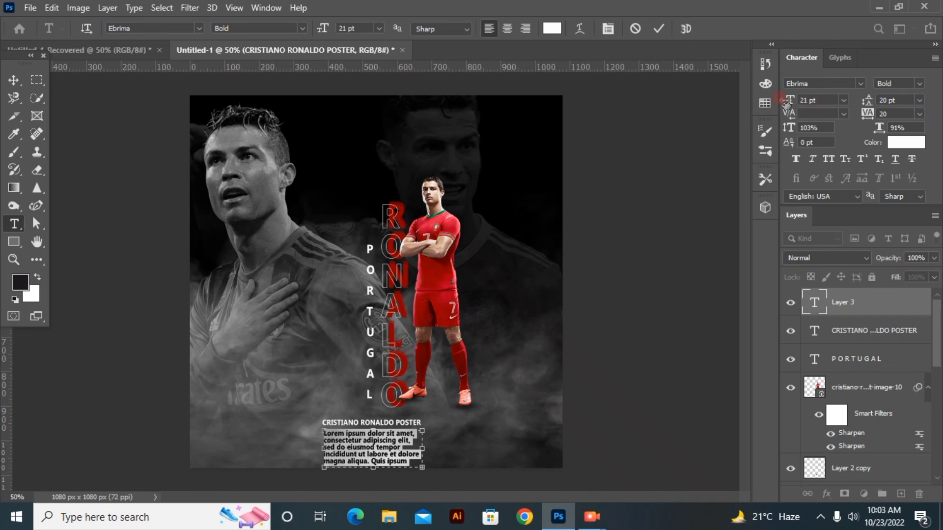
{"action": "left_click_drag", "start_coordinate": [785, 100], "coordinate": [617, 55]}
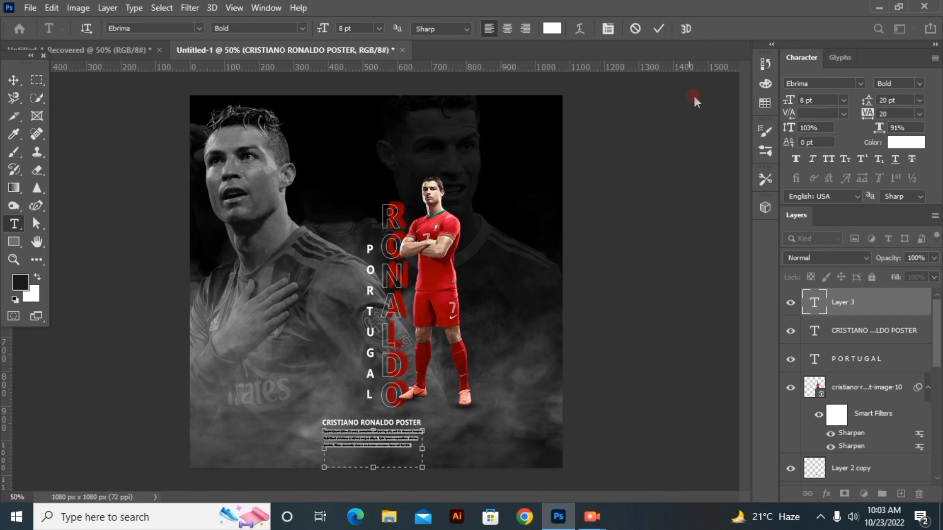
{"action": "left_click_drag", "start_coordinate": [790, 107], "coordinate": [791, 107]}
{"action": "left_click", "coordinate": [507, 28]}
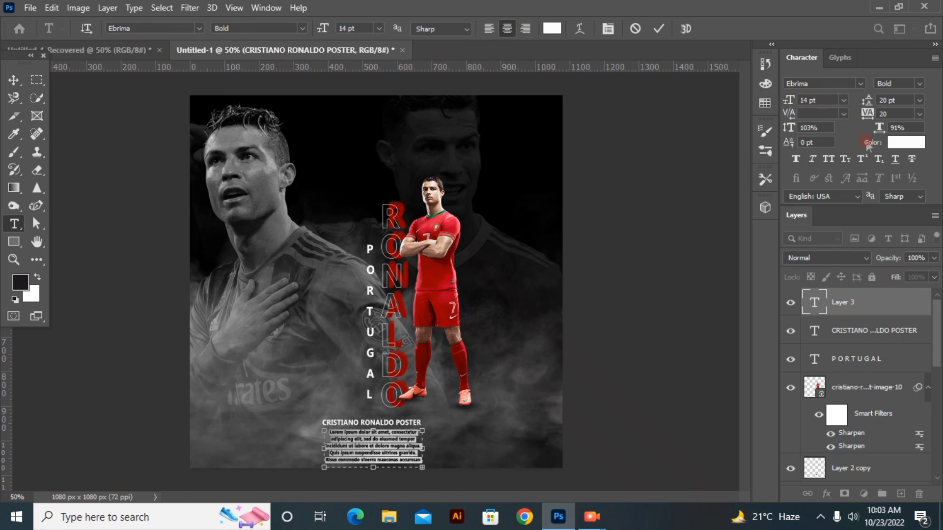
{"action": "left_click_drag", "start_coordinate": [867, 100], "coordinate": [867, 101]}
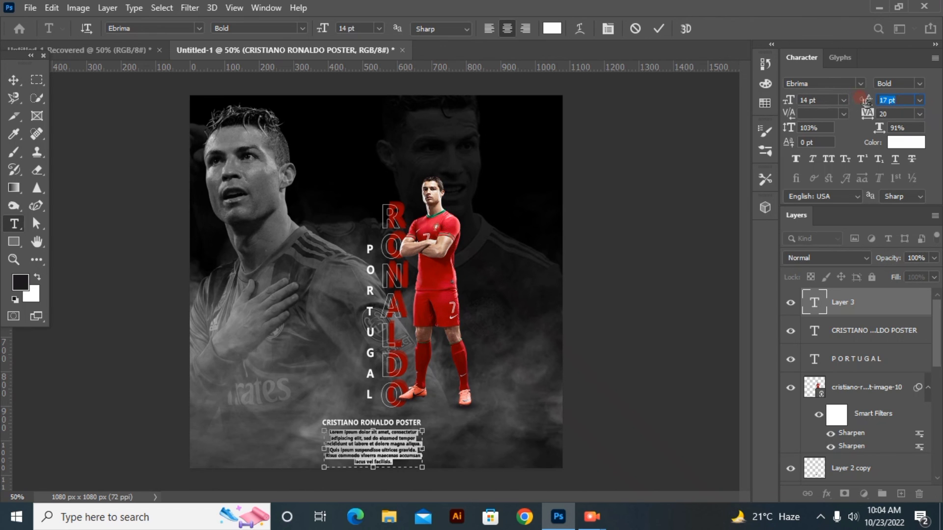
{"action": "left_click", "coordinate": [624, 114]}
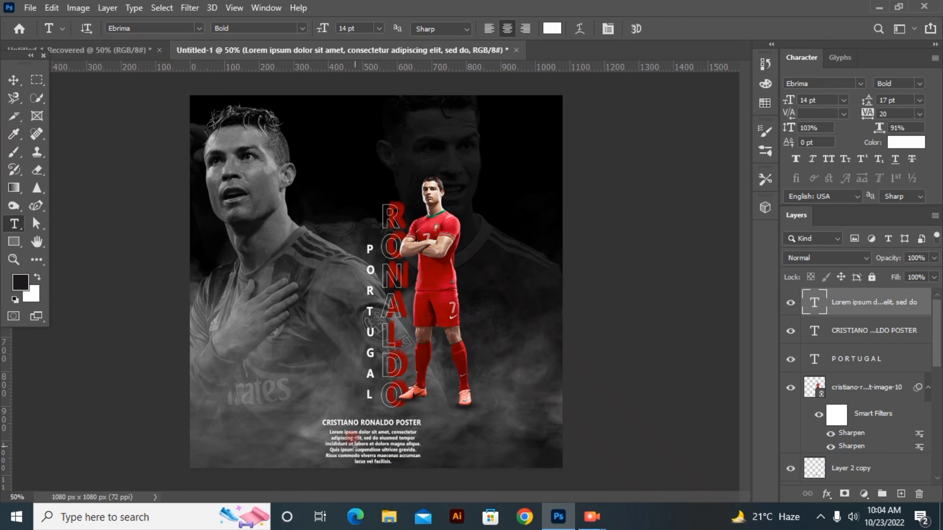
Shrink the Lorem ipsum paragraph's text box to fit five lines, slightly narrower than the caption and centred beneath it
{"action": "mouse_move", "coordinate": [355, 445]}
{"action": "left_mouse_down"}
{"action": "mouse_move", "coordinate": [393, 443]}
{"action": "mouse_move", "coordinate": [355, 450]}
{"action": "left_mouse_up"}
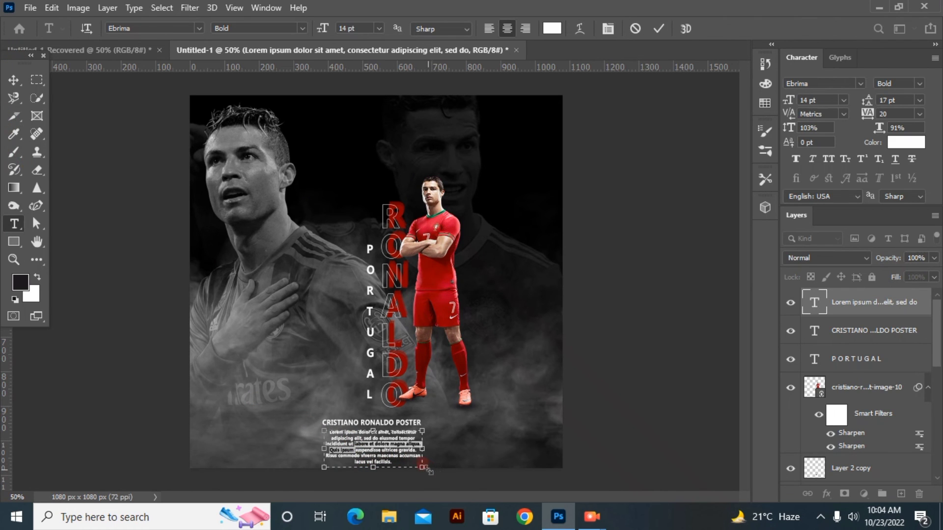
{"action": "left_click_drag", "start_coordinate": [423, 466], "coordinate": [386, 477]}
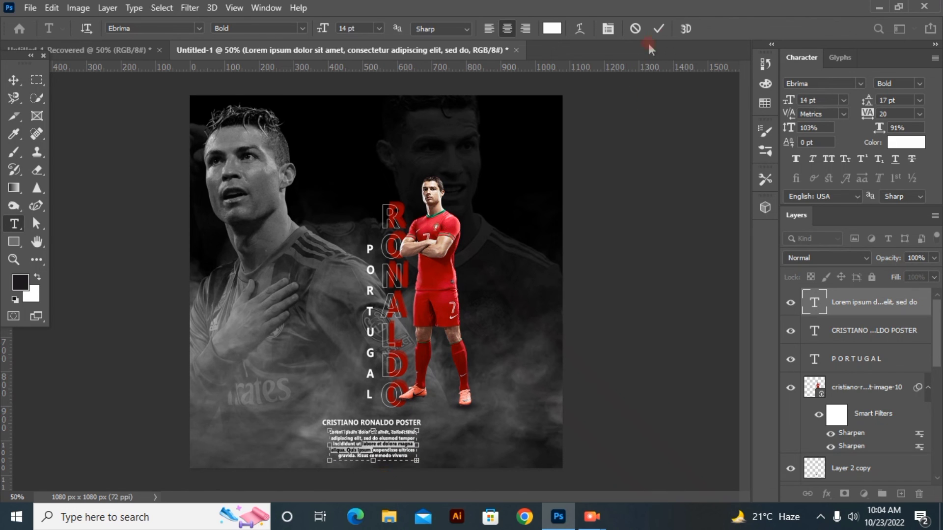
{"action": "left_click", "coordinate": [659, 28]}
{"action": "left_click", "coordinate": [13, 79]}
{"action": "left_click", "coordinate": [67, 137]}
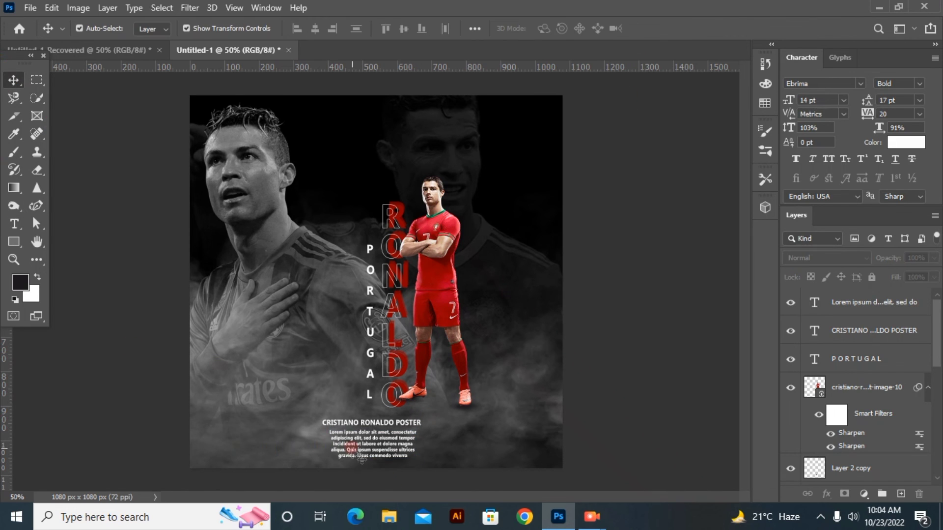